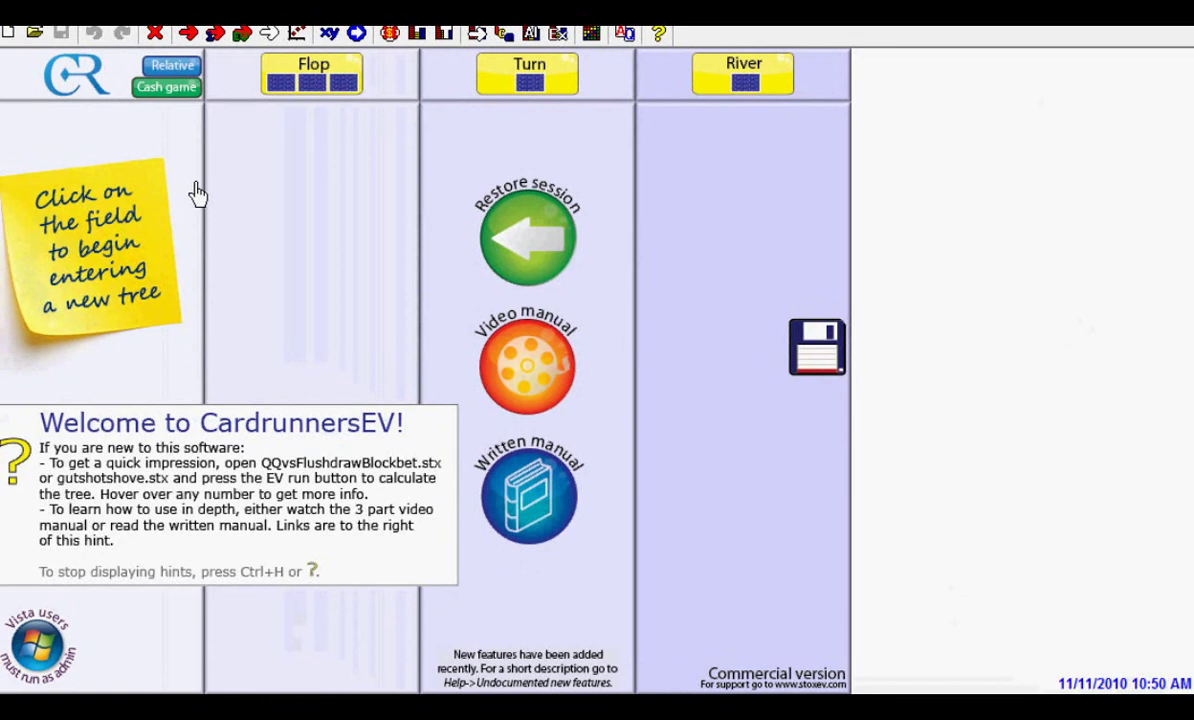
Create a new Preflop tree with UTG and Cutoff ticked as the active positions.
{"action": "left_click", "coordinate": [279, 196]}
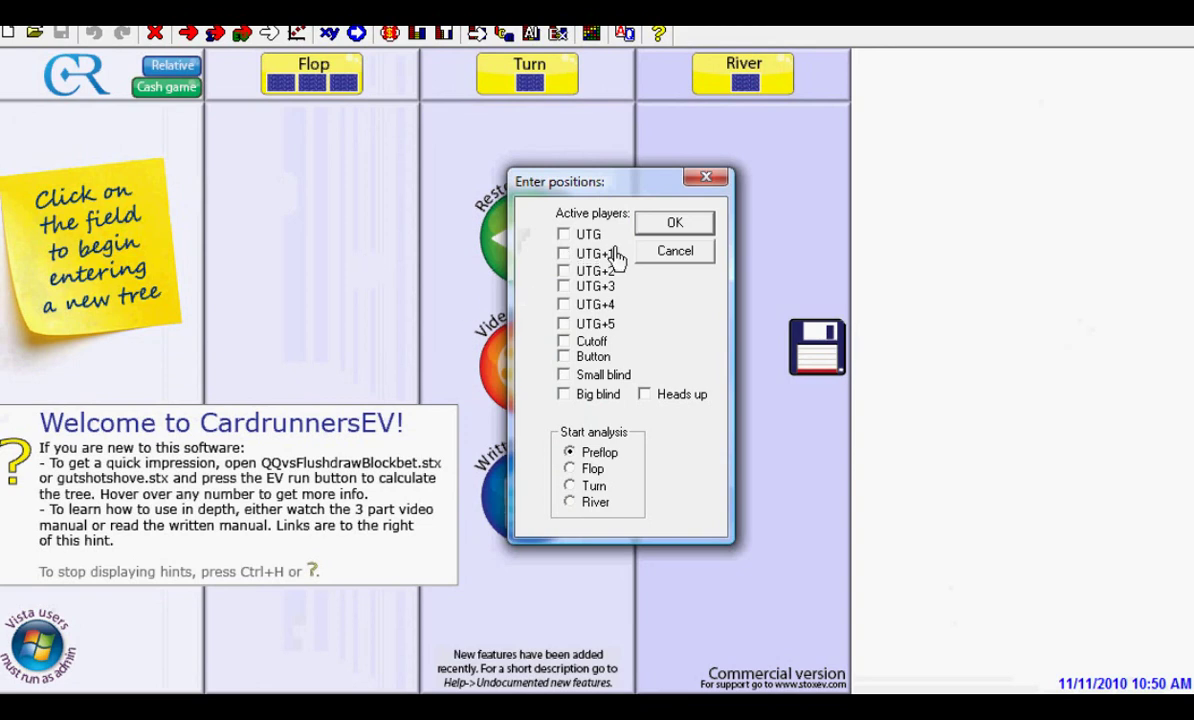
{"action": "left_click", "coordinate": [566, 236]}
{"action": "left_click", "coordinate": [563, 342]}
{"action": "left_click", "coordinate": [656, 228]}
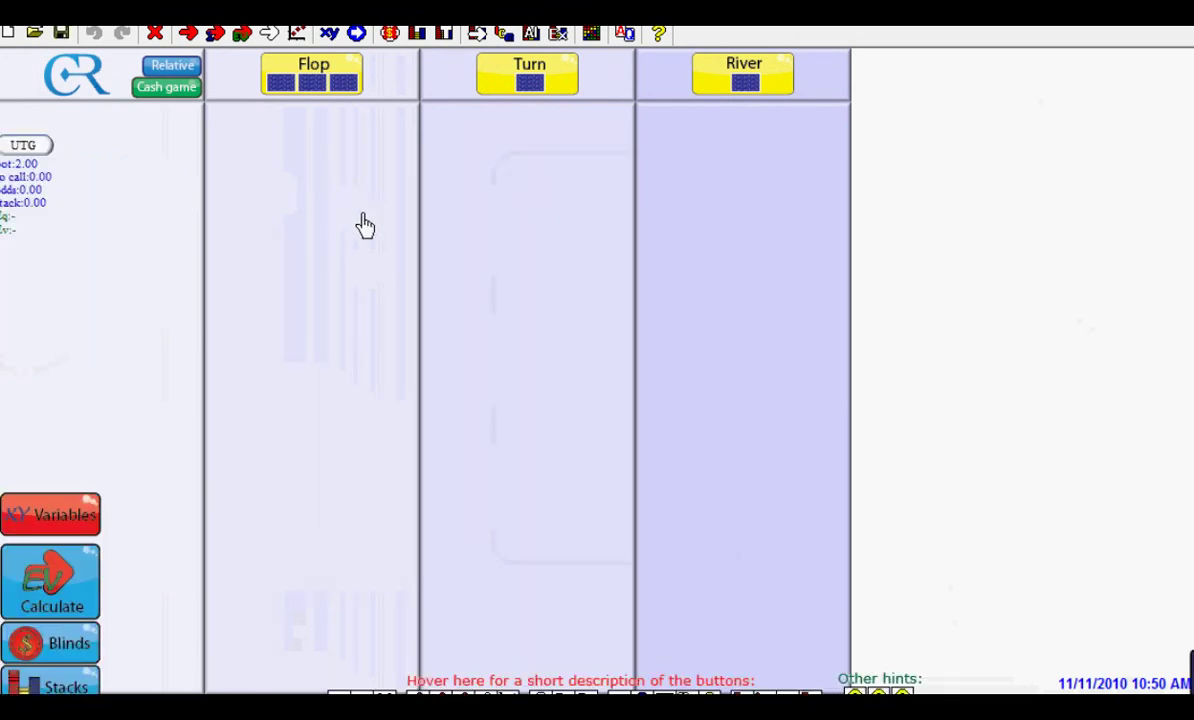
Set xy variable #7 to 500 so the stacks become 500.
{"action": "left_click", "coordinate": [328, 34]}
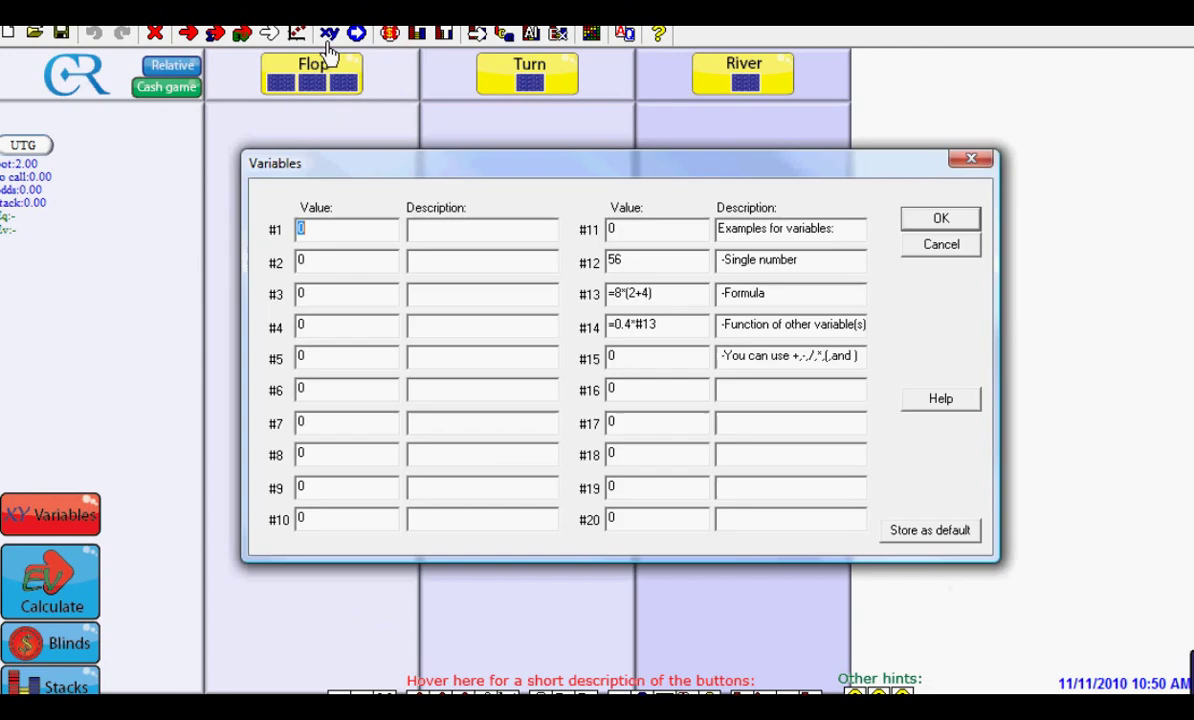
{"action": "left_click", "coordinate": [340, 429]}
{"action": "key", "text": "BackSpace"}
{"action": "type", "text": "500"}
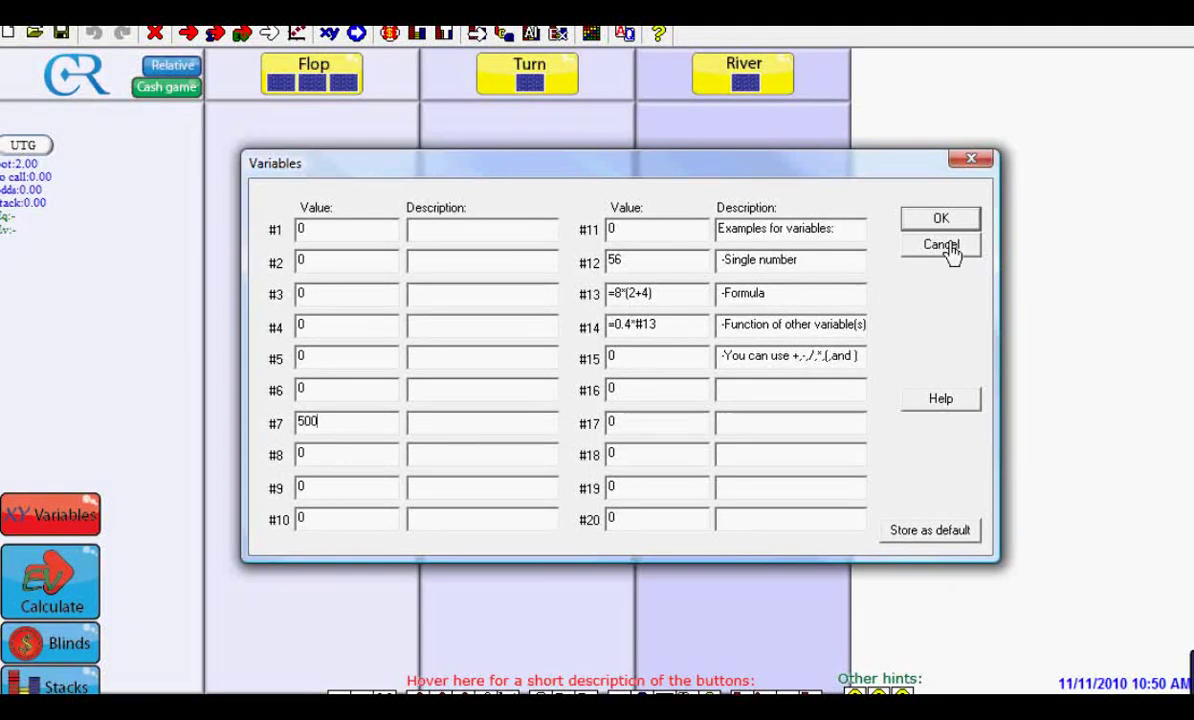
{"action": "left_click", "coordinate": [938, 229]}
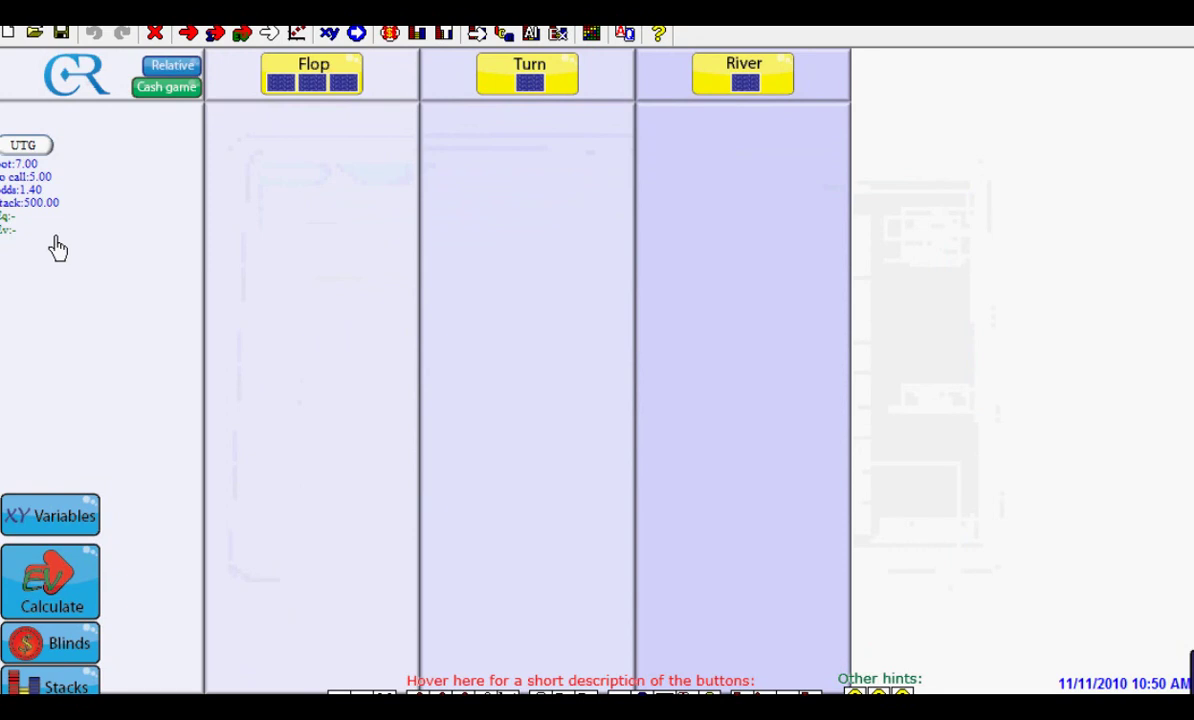
Accept the Game Properties with blinds 2/5 and 10% rake capped at 5.
{"action": "left_click", "coordinate": [101, 15]}
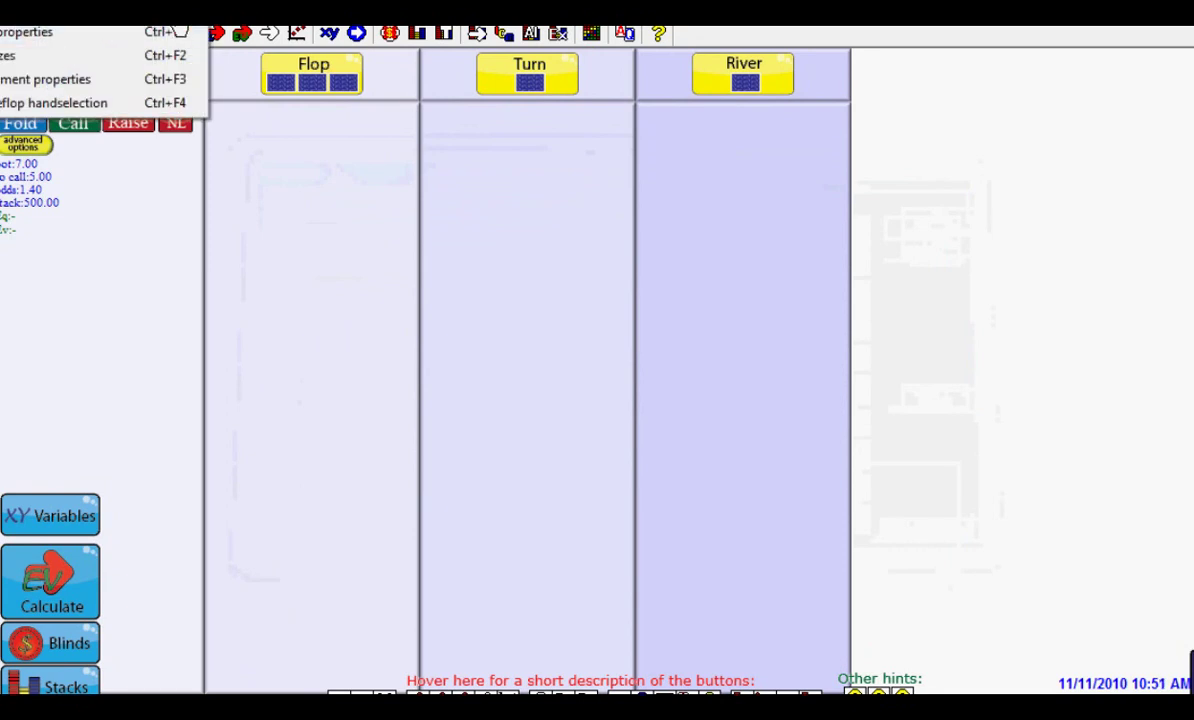
{"action": "left_click", "coordinate": [94, 36]}
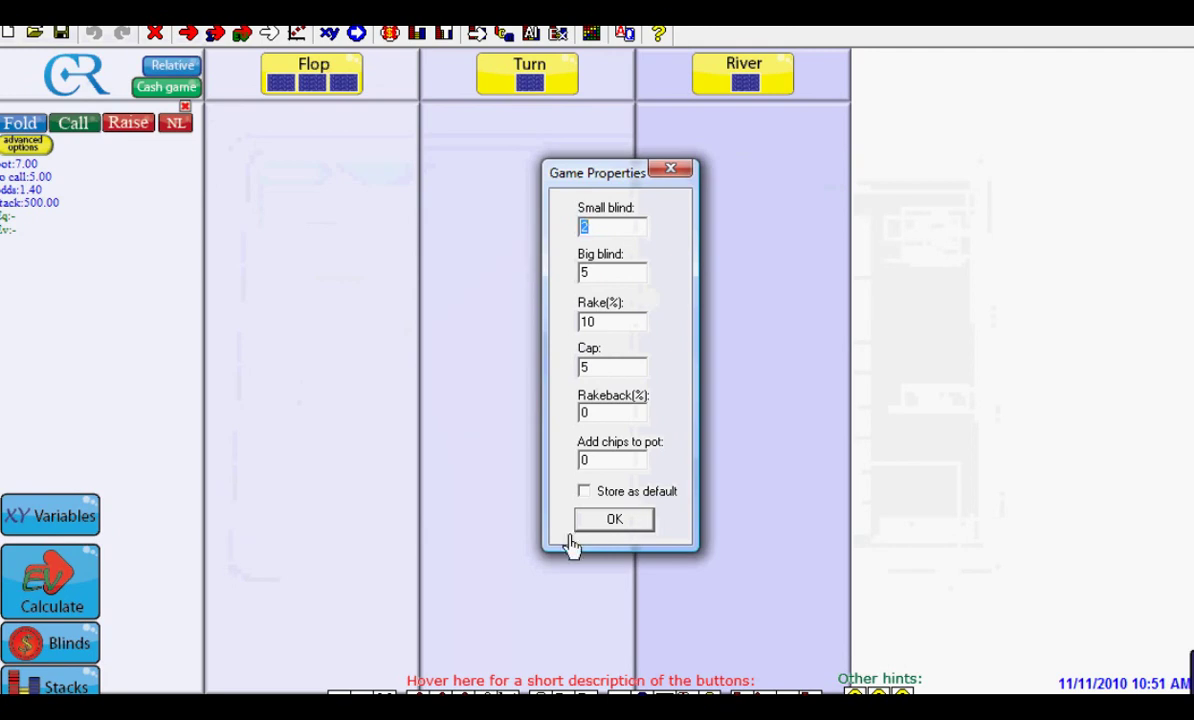
{"action": "left_click", "coordinate": [614, 521]}
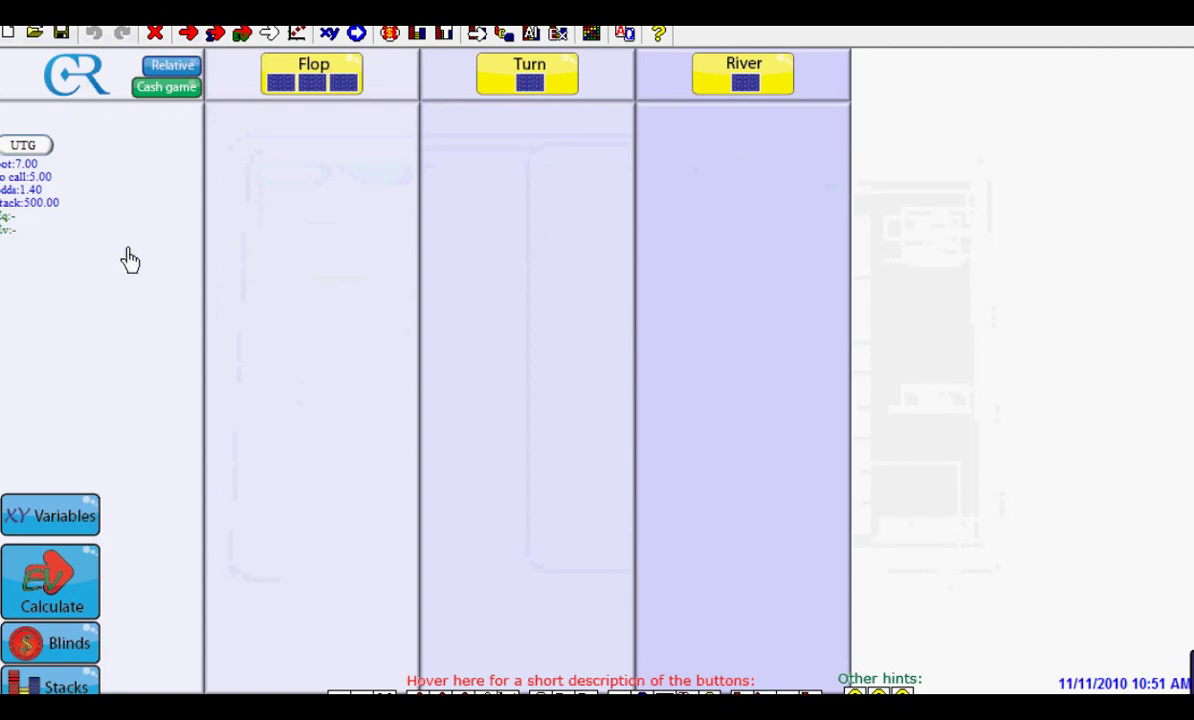
{"action": "mouse_move", "coordinate": [80, 205]}
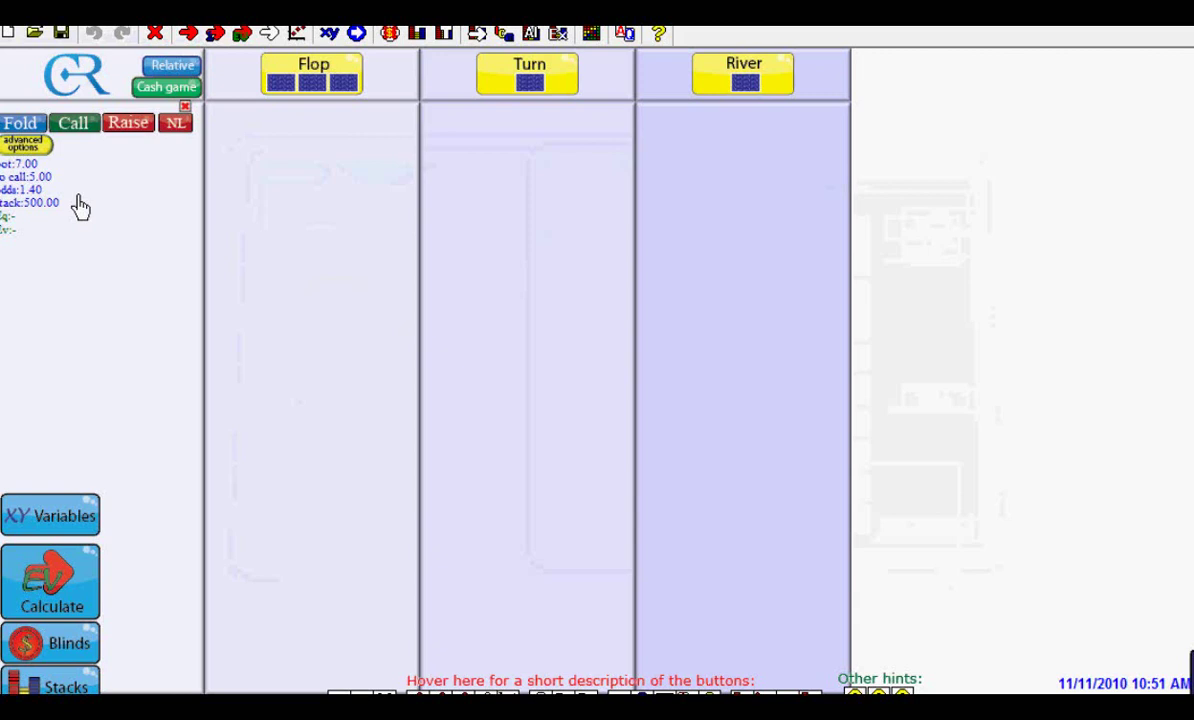
Give UTG a Raise/bet action sized to 20.
{"action": "left_click", "coordinate": [40, 162]}
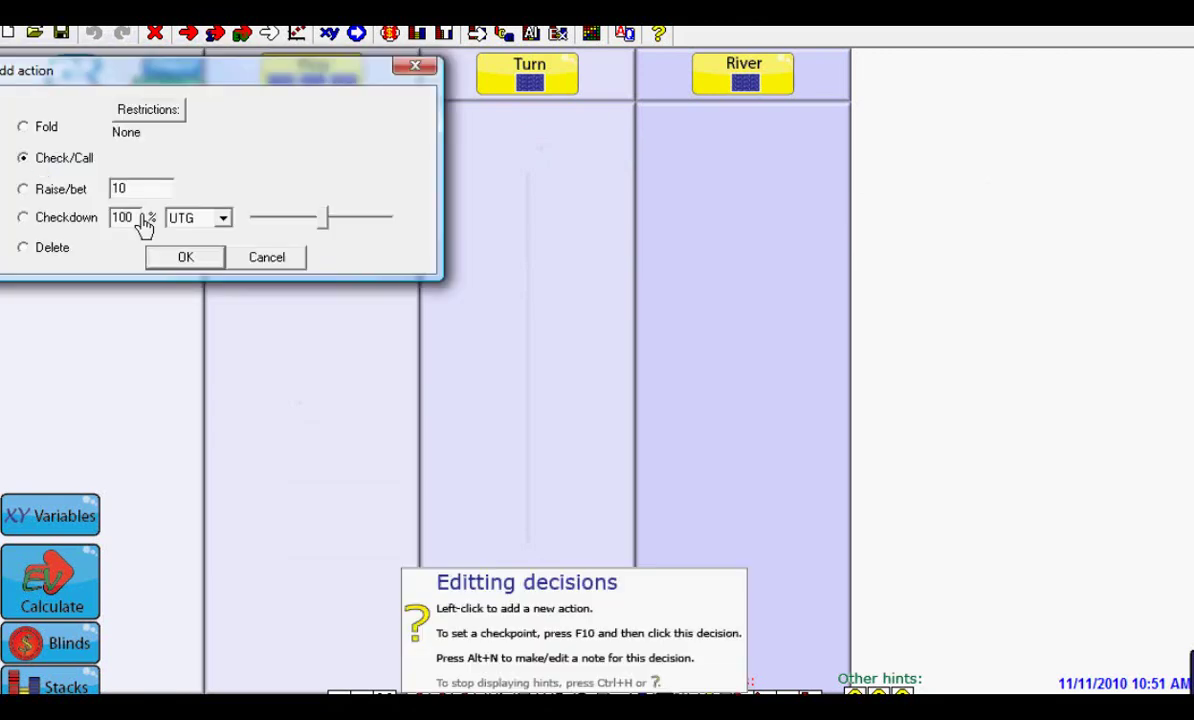
{"action": "key", "text": "BackSpace"}
{"action": "key", "text": "BackSpace"}
{"action": "type", "text": "20"}
{"action": "key", "text": "Return"}
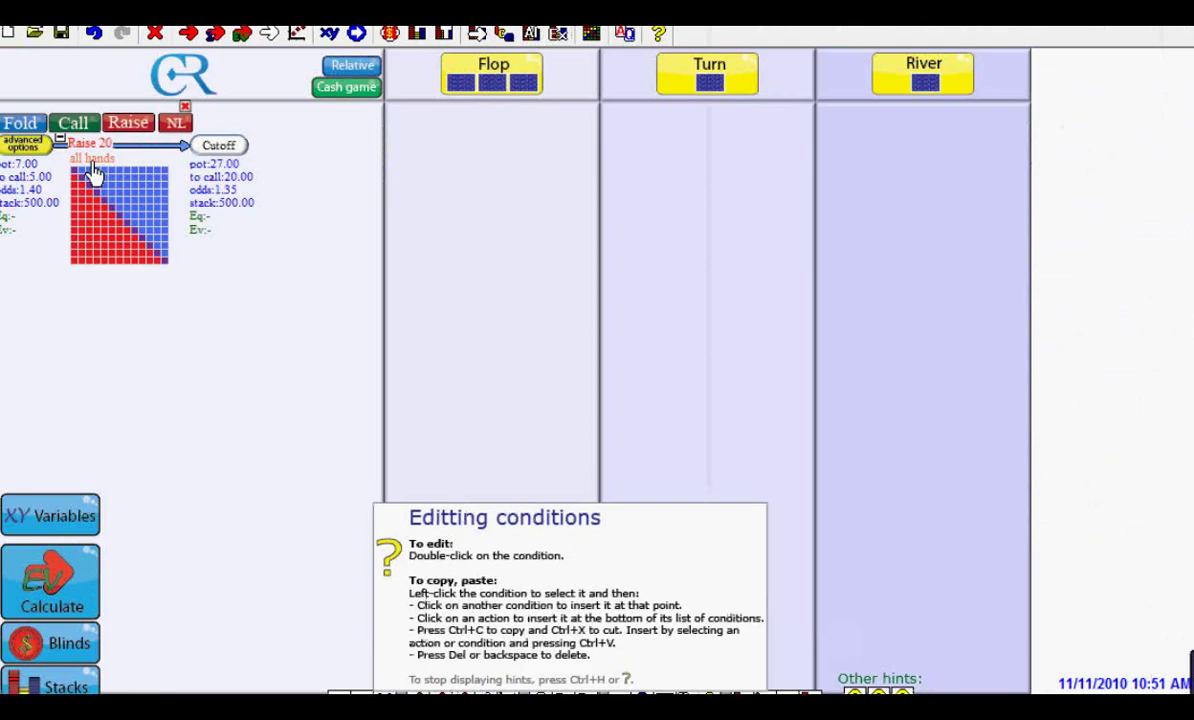
Clear the raise-to-20 range and select AA-QQ, AKs-AJs and AKo-AQo.
{"action": "double_click", "coordinate": [93, 172]}
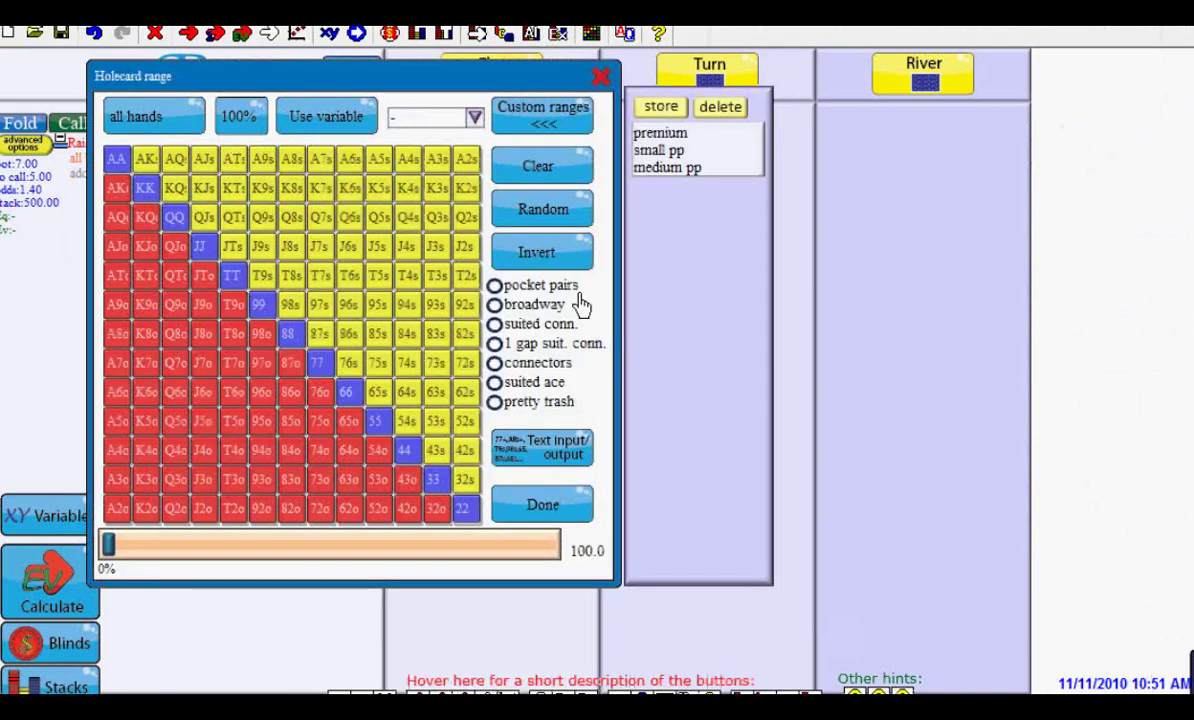
{"action": "left_click", "coordinate": [545, 170]}
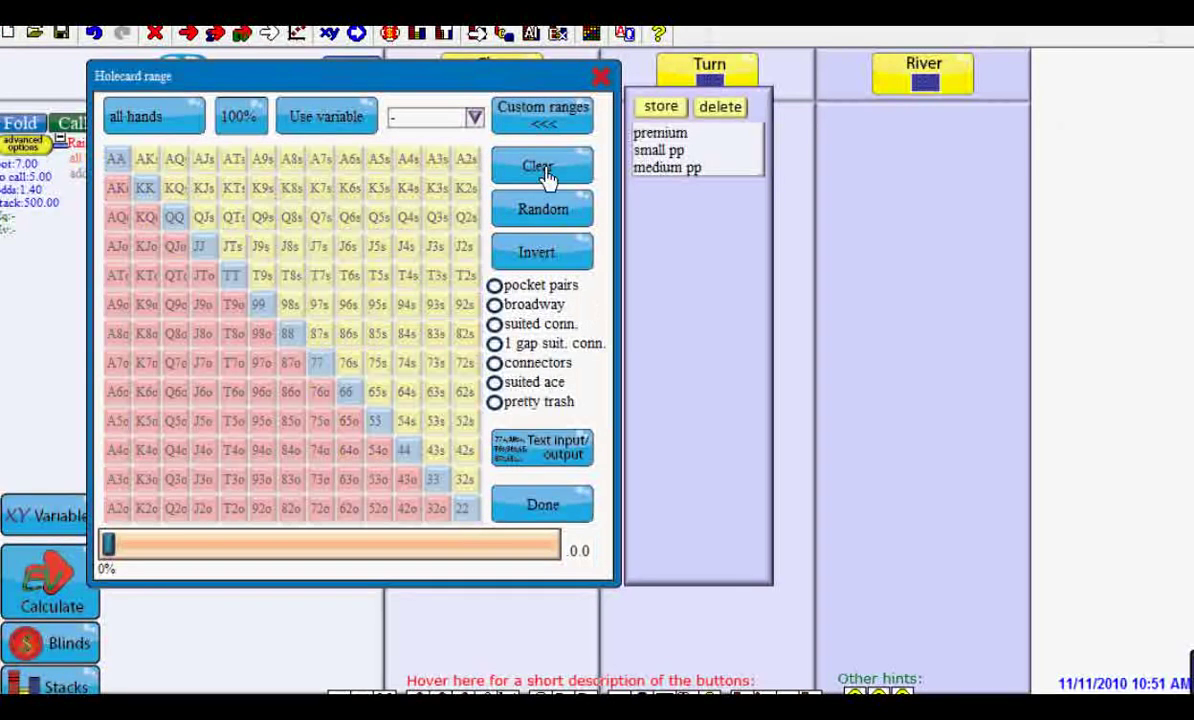
{"action": "left_click", "coordinate": [172, 226]}
{"action": "left_click", "coordinate": [145, 190]}
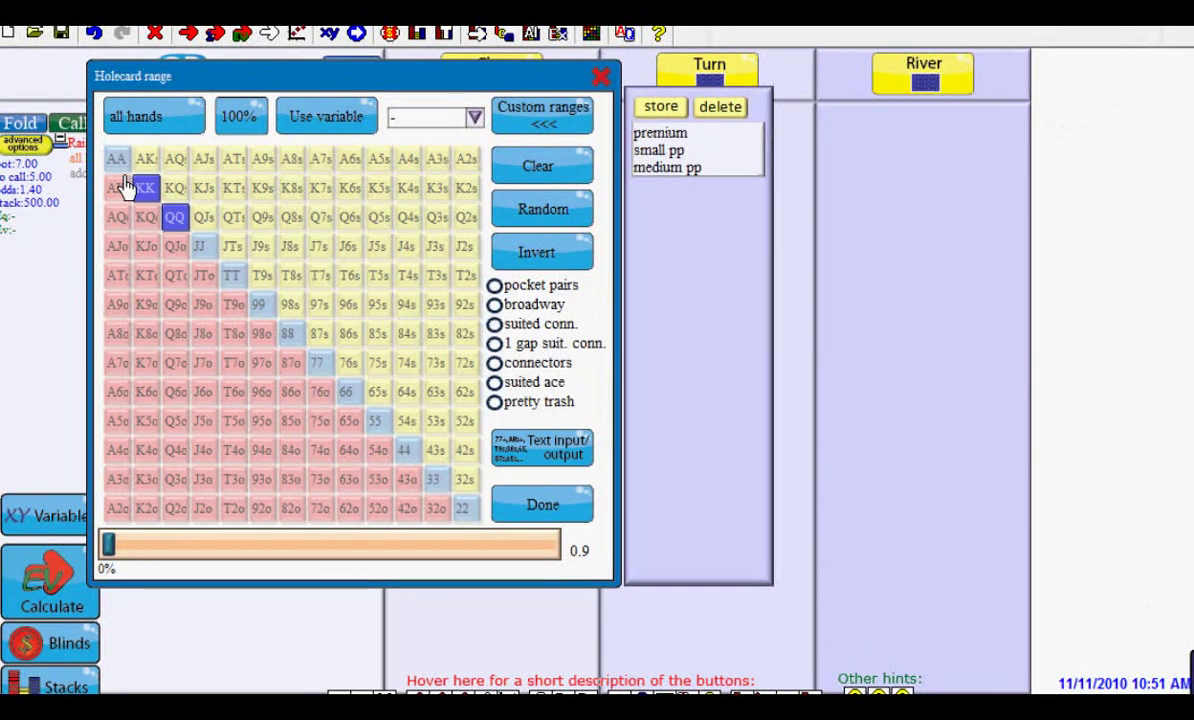
{"action": "left_click", "coordinate": [116, 162]}
{"action": "left_click", "coordinate": [117, 189]}
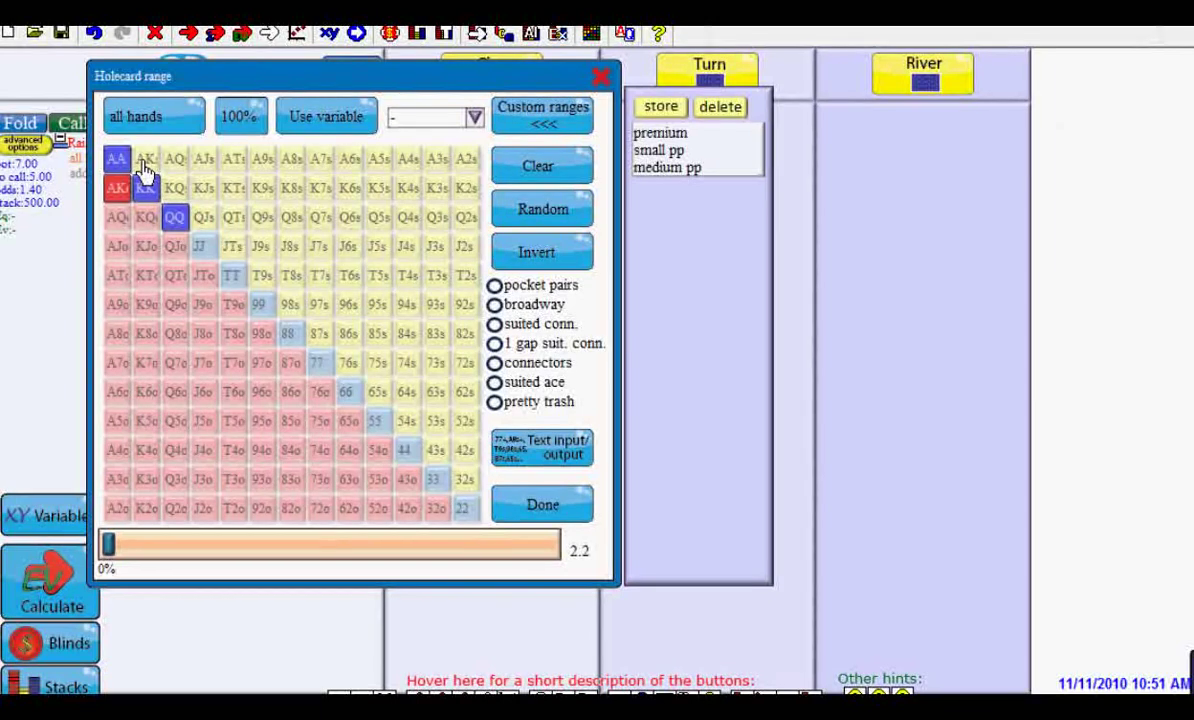
{"action": "left_click", "coordinate": [146, 165]}
{"action": "left_click", "coordinate": [116, 220]}
{"action": "left_click", "coordinate": [174, 168]}
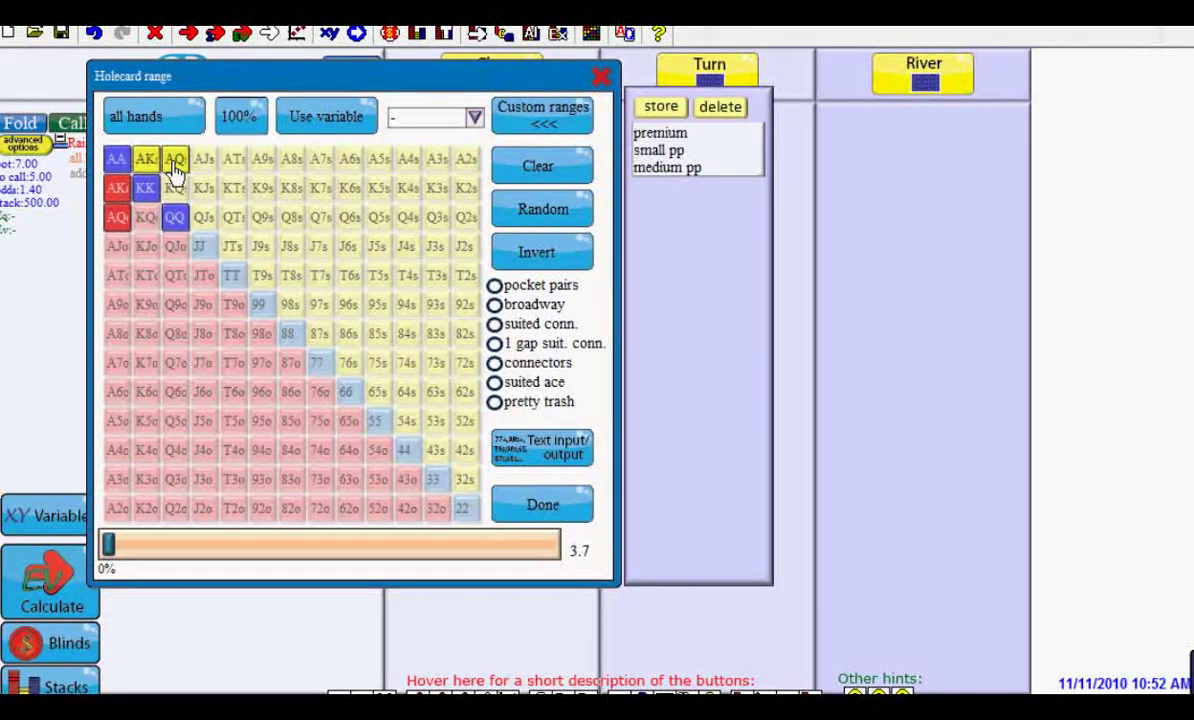
{"action": "left_click", "coordinate": [201, 170]}
Add suited hands QJs, QTs, JTs, J9s, T9s, T8s, 98s, 97s, 87s, 86s and 76s.
{"action": "left_click", "coordinate": [212, 230]}
{"action": "left_click", "coordinate": [233, 226]}
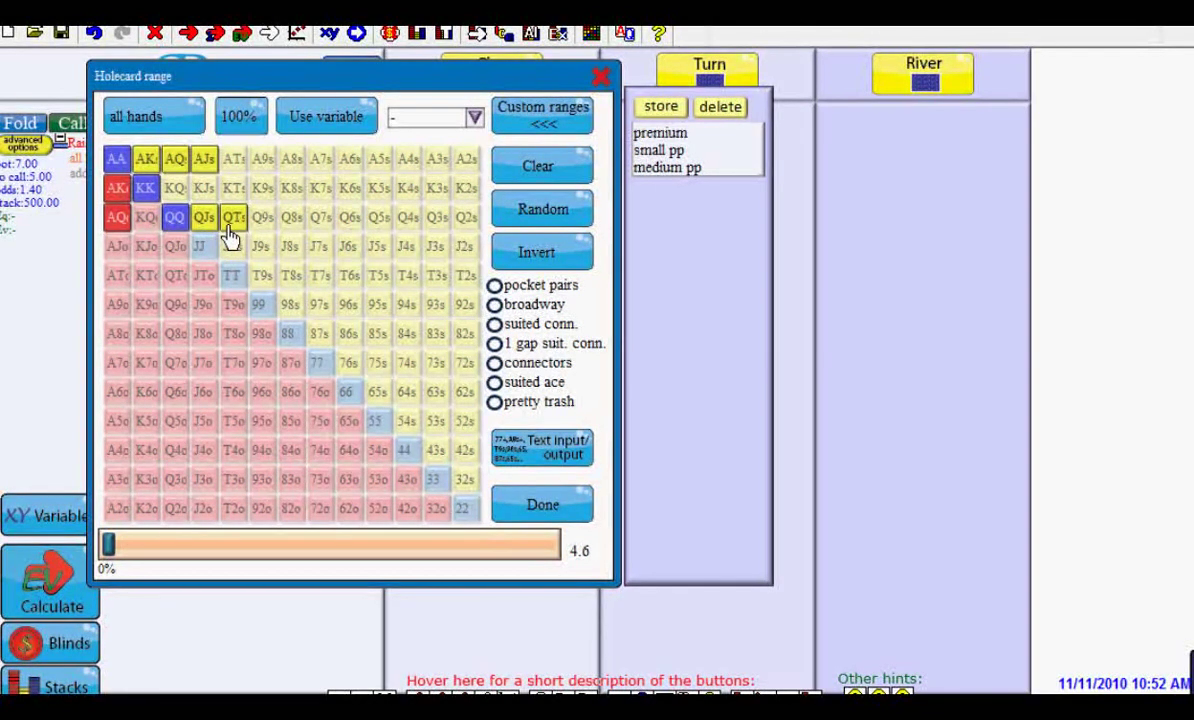
{"action": "left_click", "coordinate": [234, 249]}
{"action": "left_click", "coordinate": [261, 280]}
{"action": "left_click", "coordinate": [288, 308]}
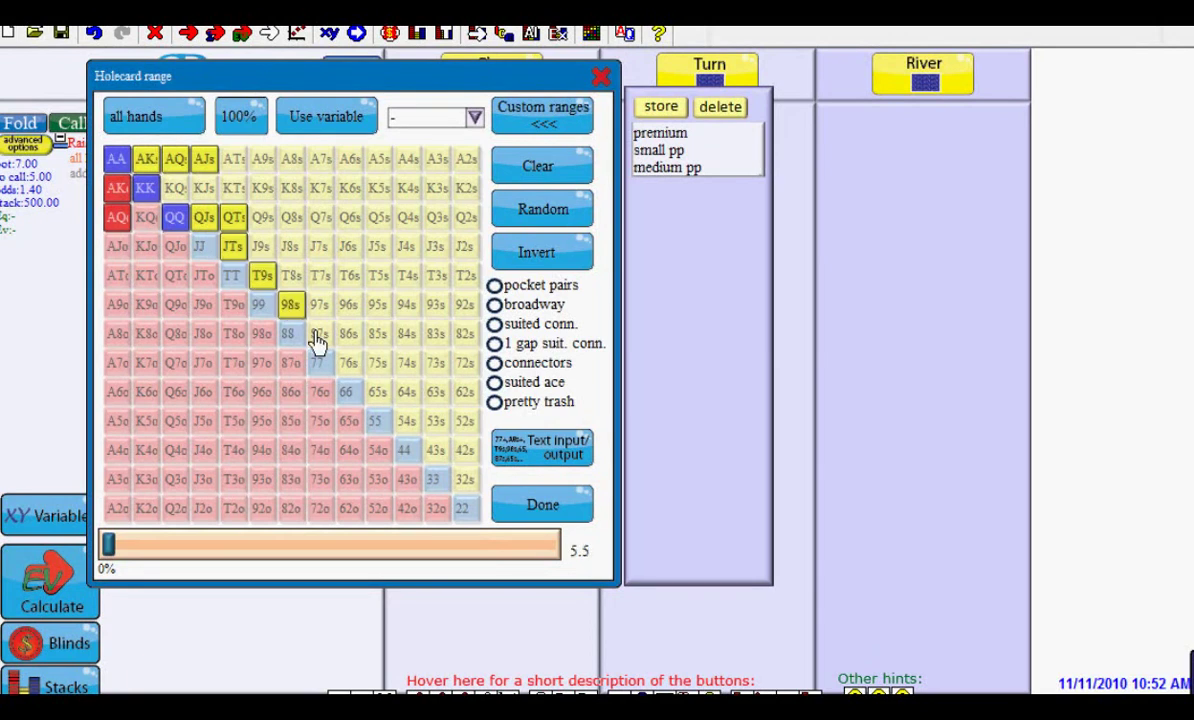
{"action": "left_click", "coordinate": [318, 335]}
{"action": "left_click", "coordinate": [346, 362]}
{"action": "left_click", "coordinate": [347, 336]}
{"action": "left_click", "coordinate": [318, 304]}
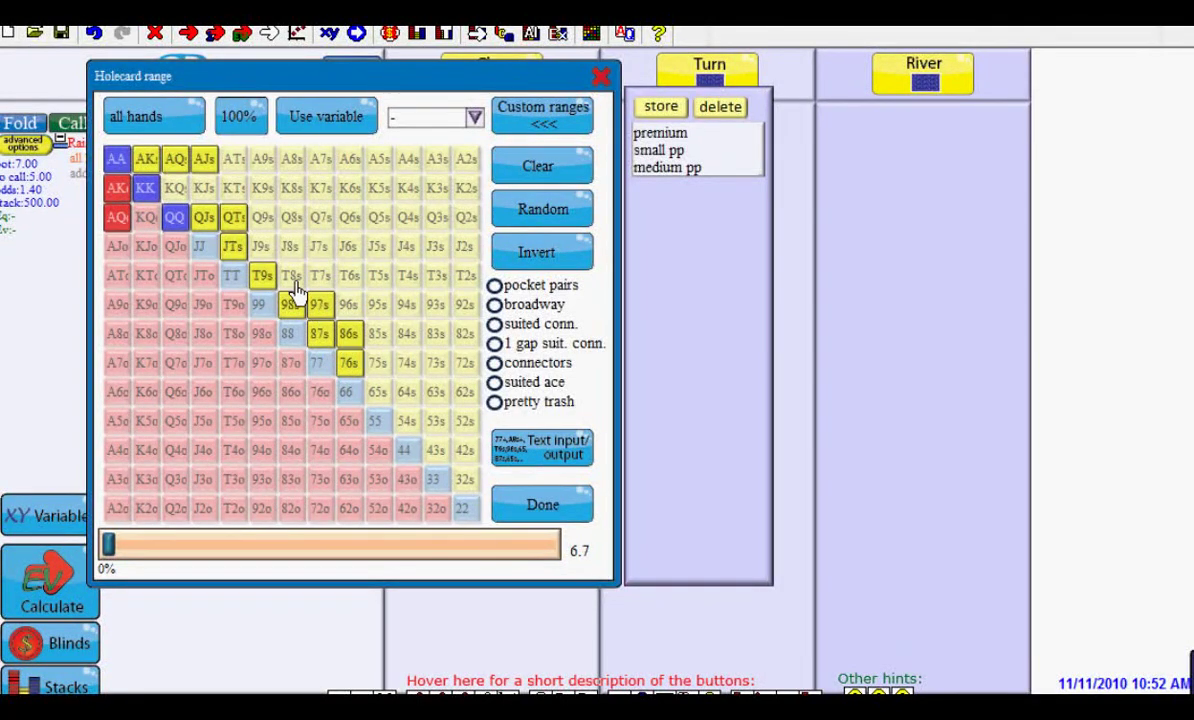
{"action": "left_click", "coordinate": [290, 275]}
{"action": "left_click", "coordinate": [263, 249]}
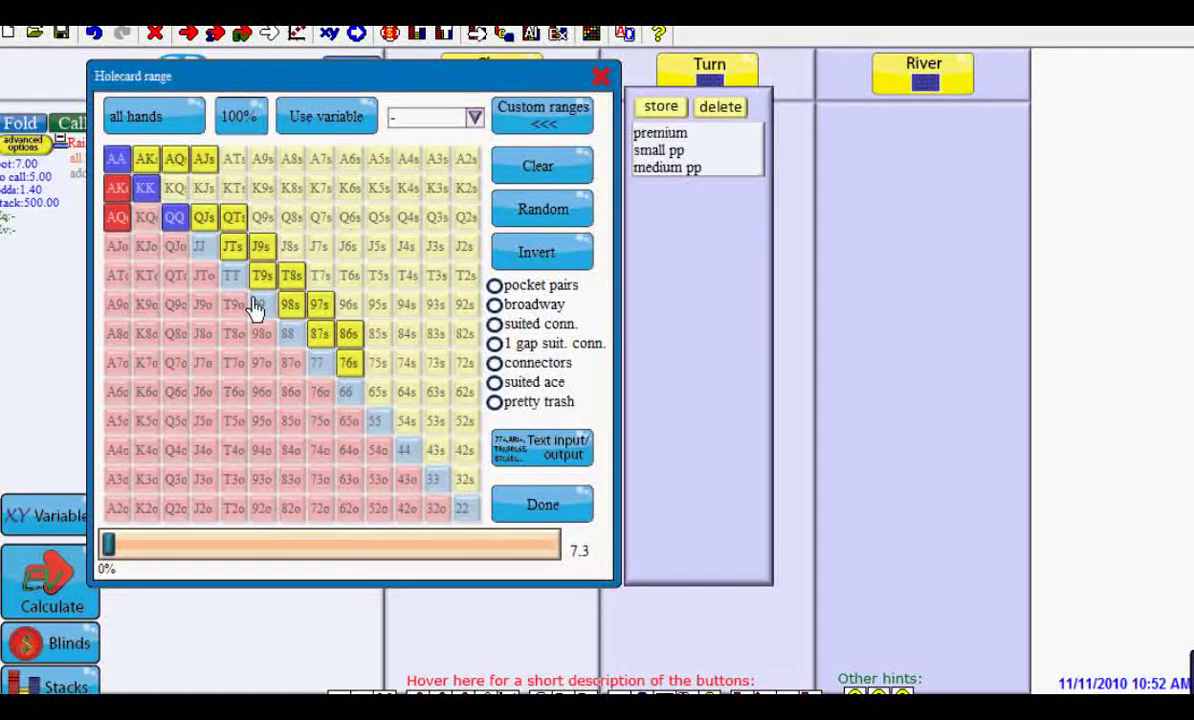
{"action": "left_click", "coordinate": [233, 217]}
Add a separate JJ hand condition to UTG's raise to 20.
{"action": "left_click", "coordinate": [540, 505]}
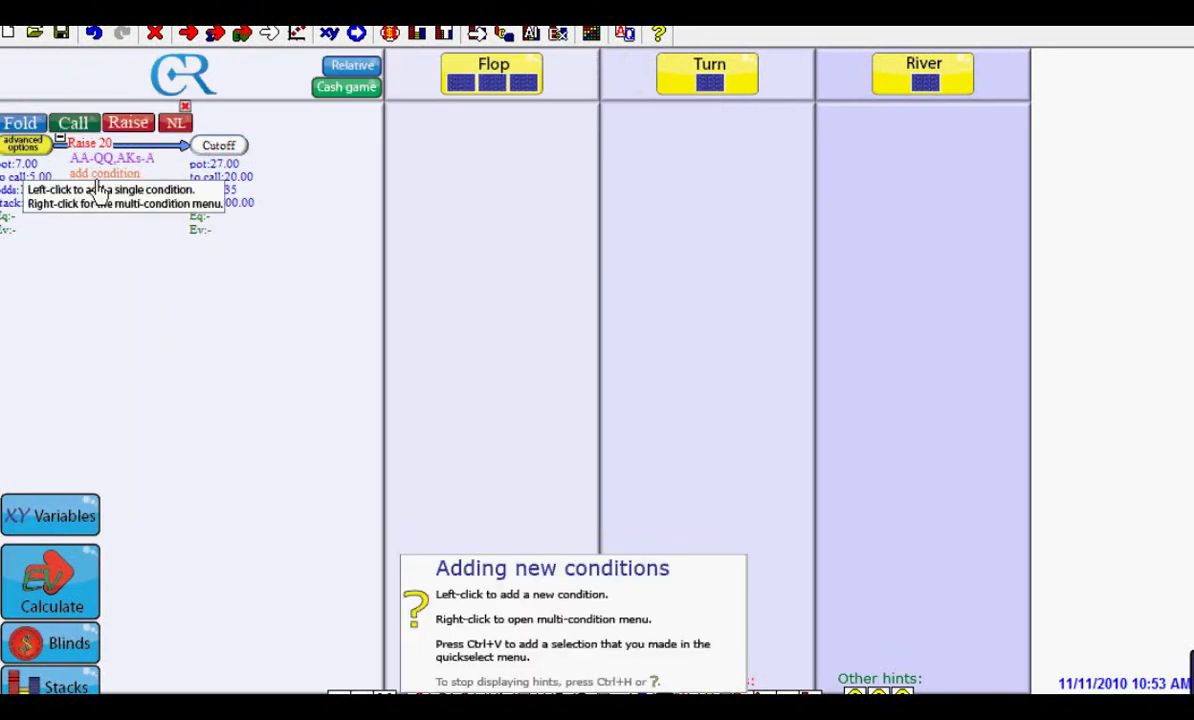
{"action": "left_click", "coordinate": [98, 192]}
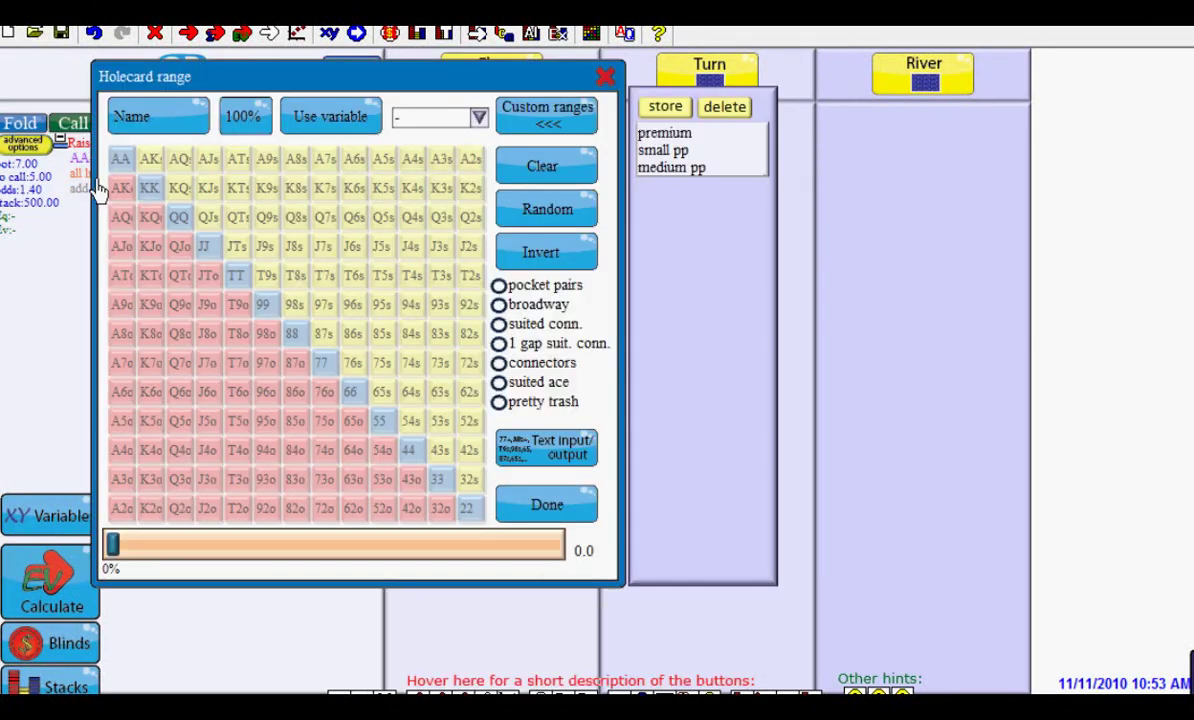
{"action": "left_click", "coordinate": [205, 252]}
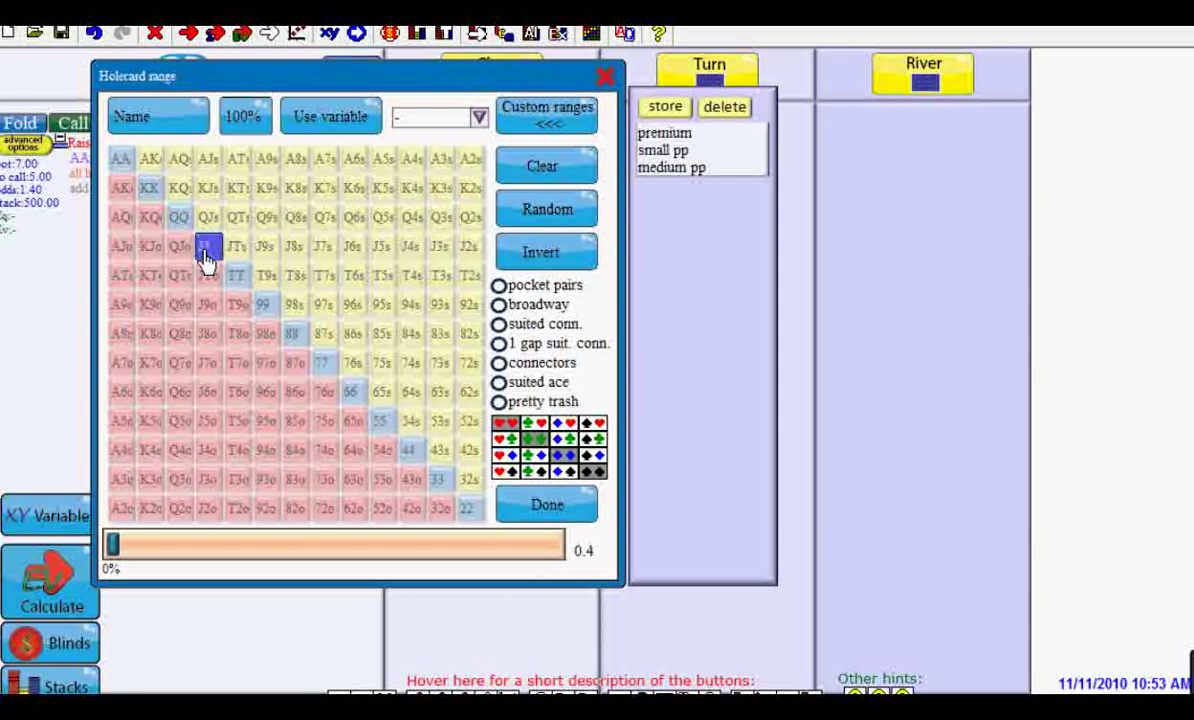
{"action": "left_click", "coordinate": [512, 503]}
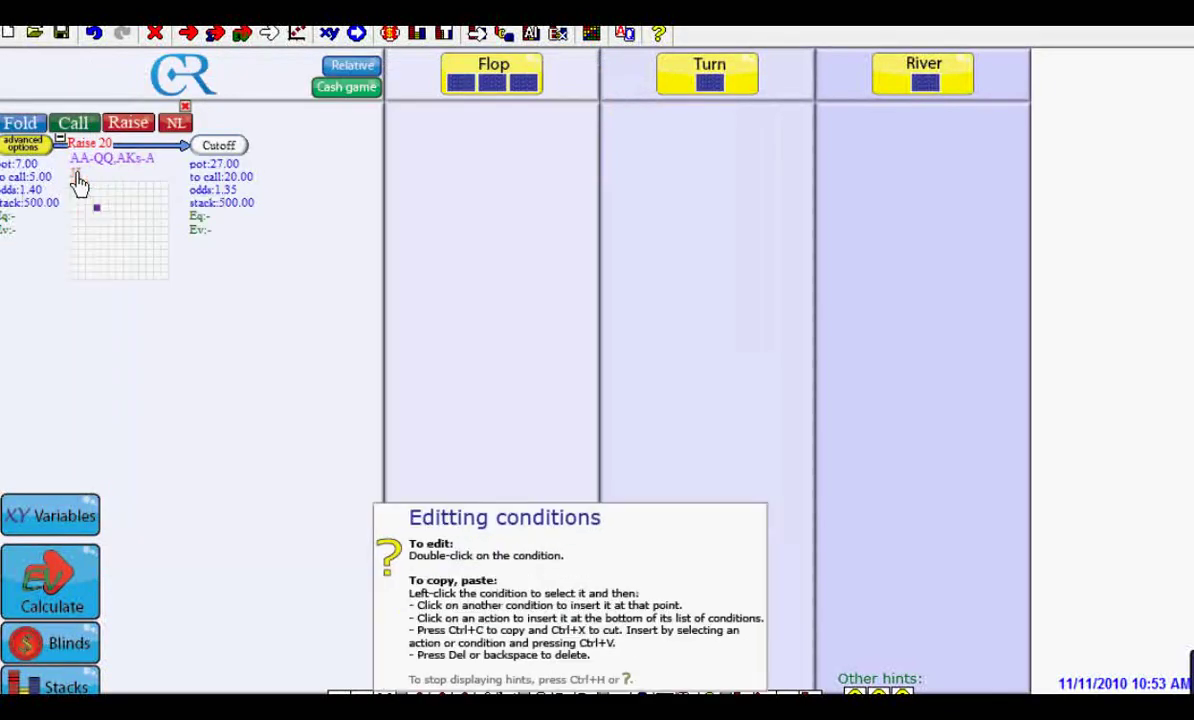
Set the JJ condition's weight to 33.333%.
{"action": "double_click", "coordinate": [80, 185]}
{"action": "left_click", "coordinate": [180, 196]}
{"action": "key", "text": "BackSpace"}
{"action": "key", "text": "BackSpace"}
{"action": "key", "text": "BackSpace"}
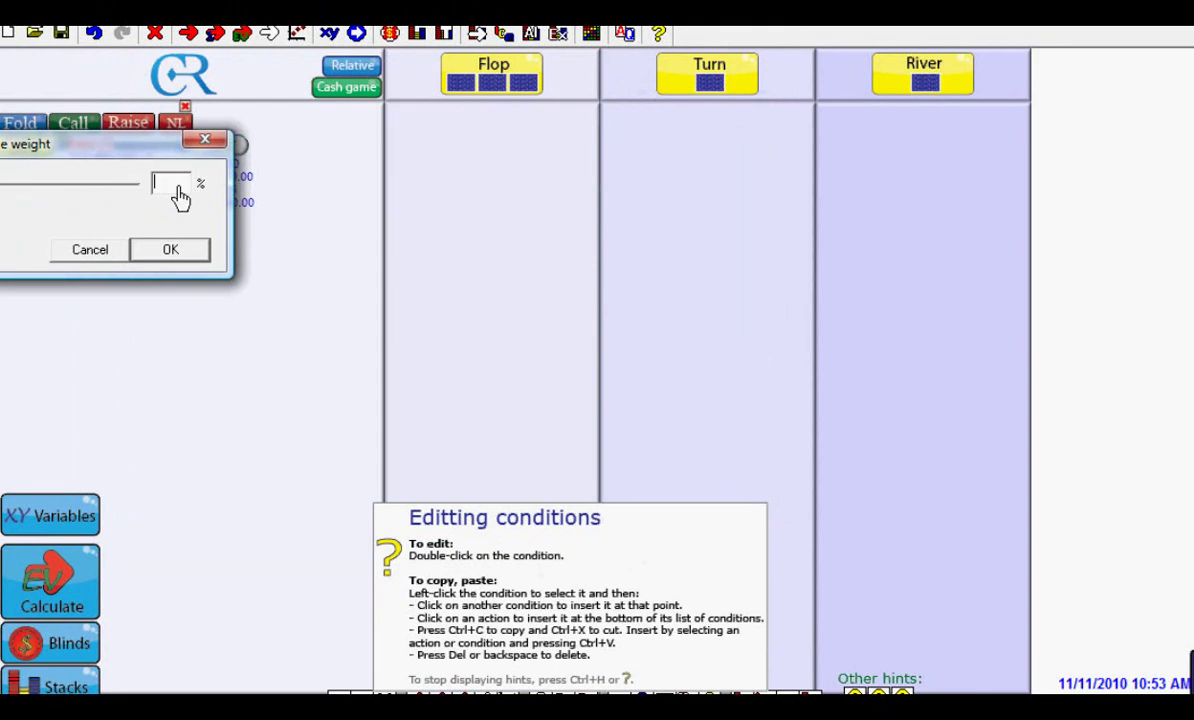
{"action": "type", "text": "33.333"}
{"action": "left_click", "coordinate": [177, 254]}
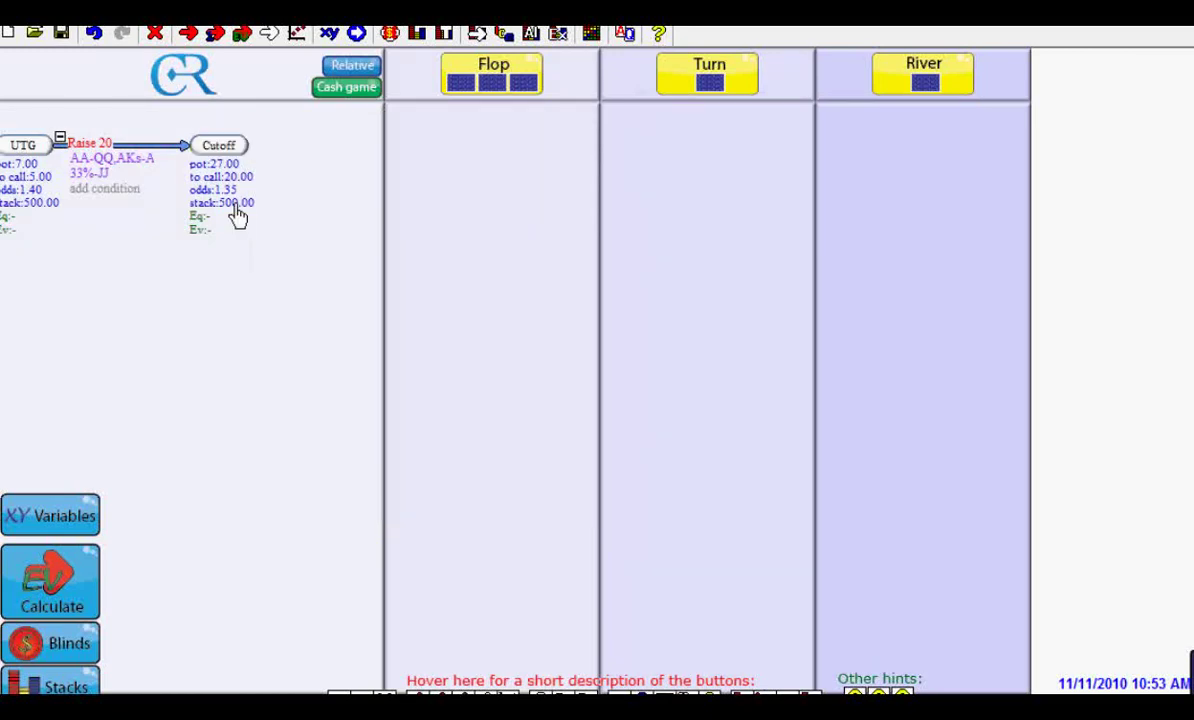
Add a Cutoff Raise/bet action sized to 60.
{"action": "left_click", "coordinate": [227, 160]}
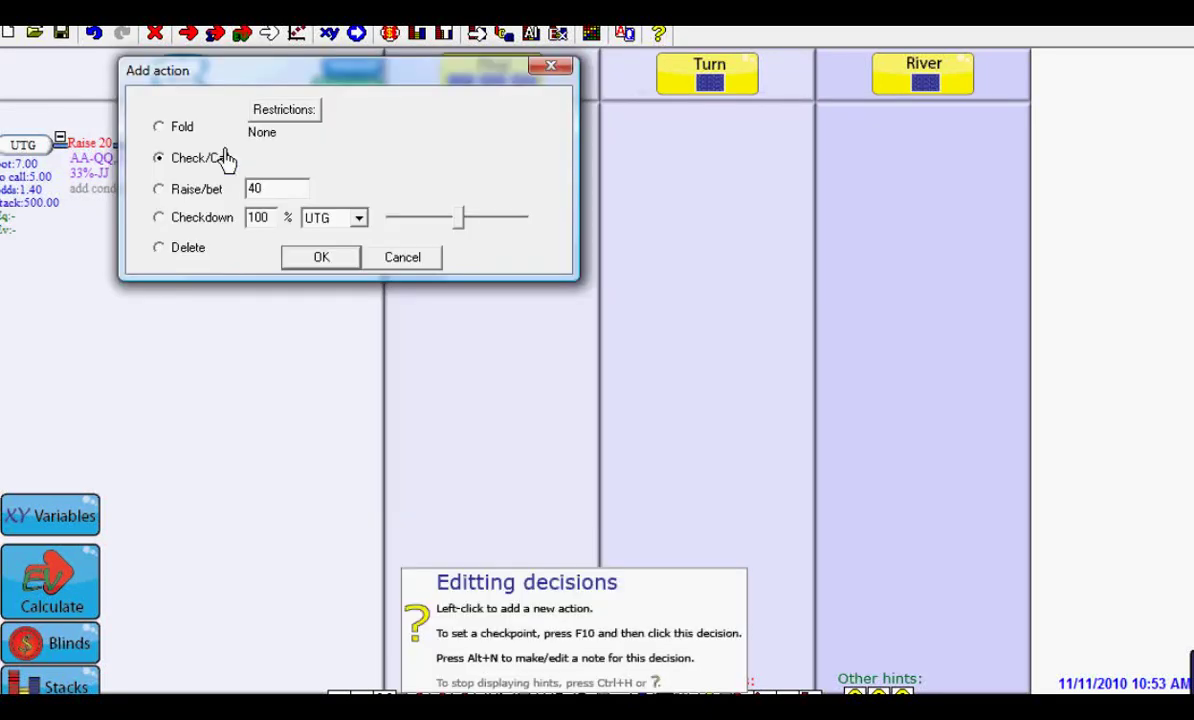
{"action": "left_click", "coordinate": [161, 193]}
{"action": "left_click", "coordinate": [291, 196]}
{"action": "key", "text": "BackSpace"}
{"action": "key", "text": "BackSpace"}
{"action": "type", "text": "60"}
{"action": "key", "text": "Return"}
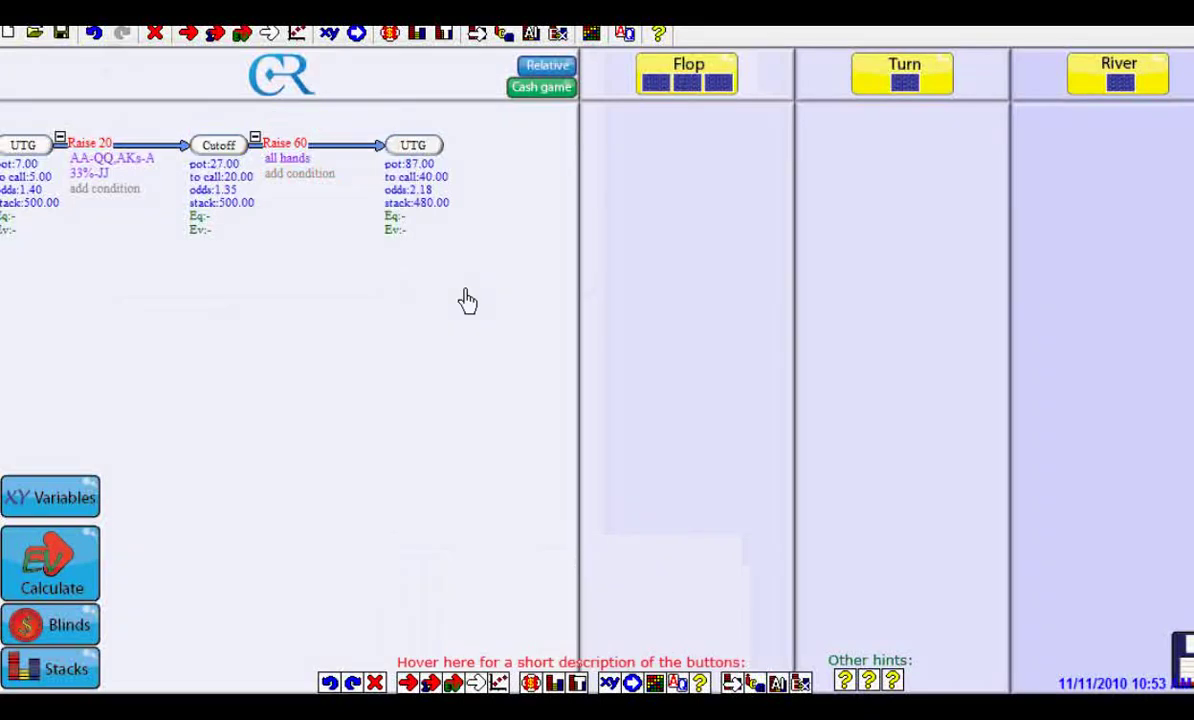
Start a UTG Raise/bet response to the 60 raise, clearing the default amount.
{"action": "left_click", "coordinate": [415, 150]}
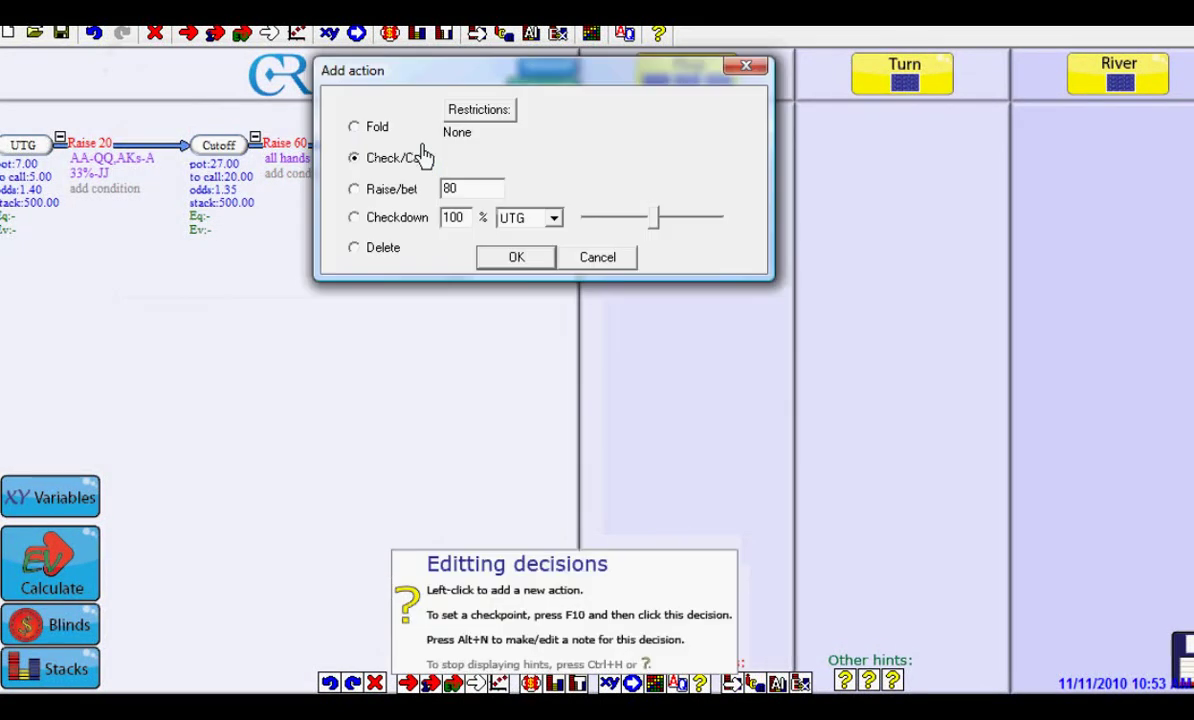
{"action": "left_click", "coordinate": [355, 190]}
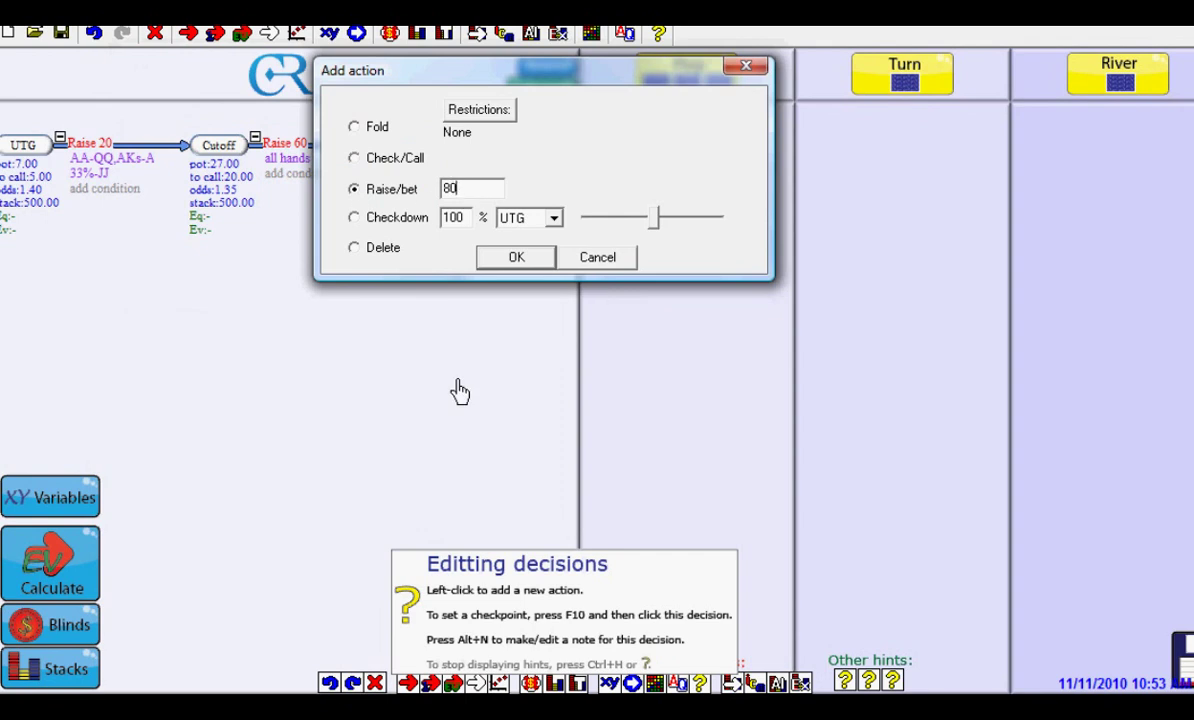
{"action": "key", "text": "BackSpace"}
{"action": "key", "text": "BackSpace"}
Size UTG's four-bet to 150 and limit it to AA, KK, QQ, AKo and AKs.
{"action": "type", "text": "150"}
{"action": "key", "text": "Return"}
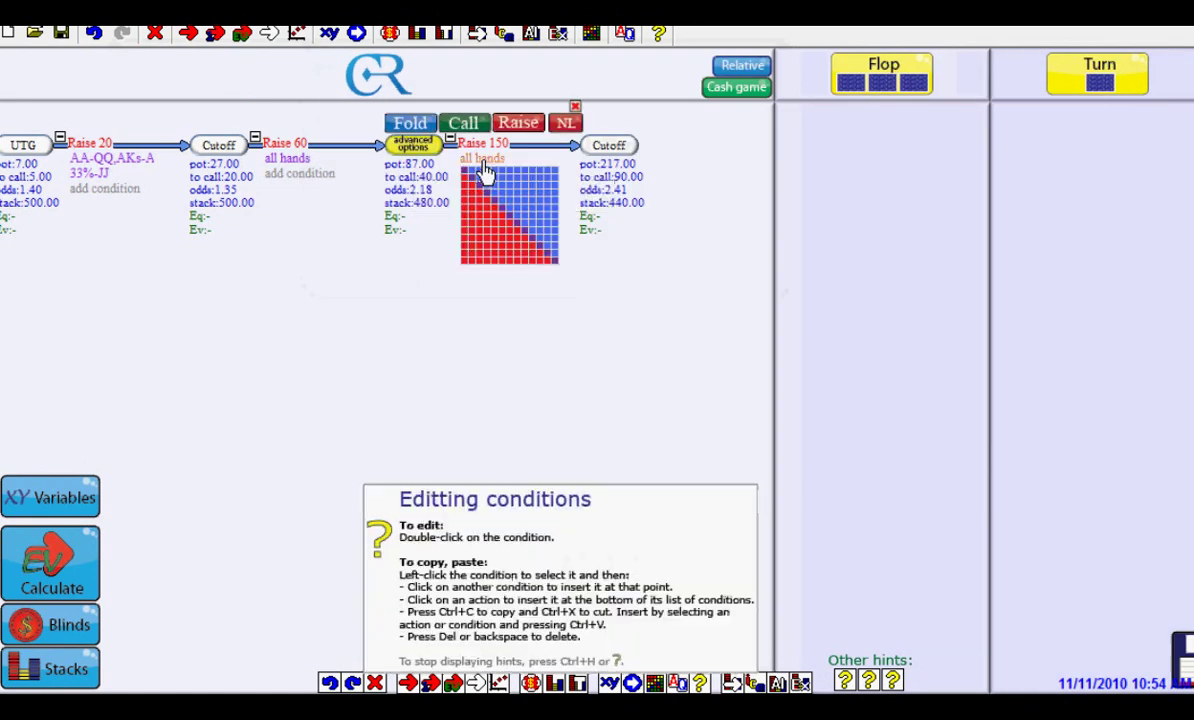
{"action": "double_click", "coordinate": [483, 165]}
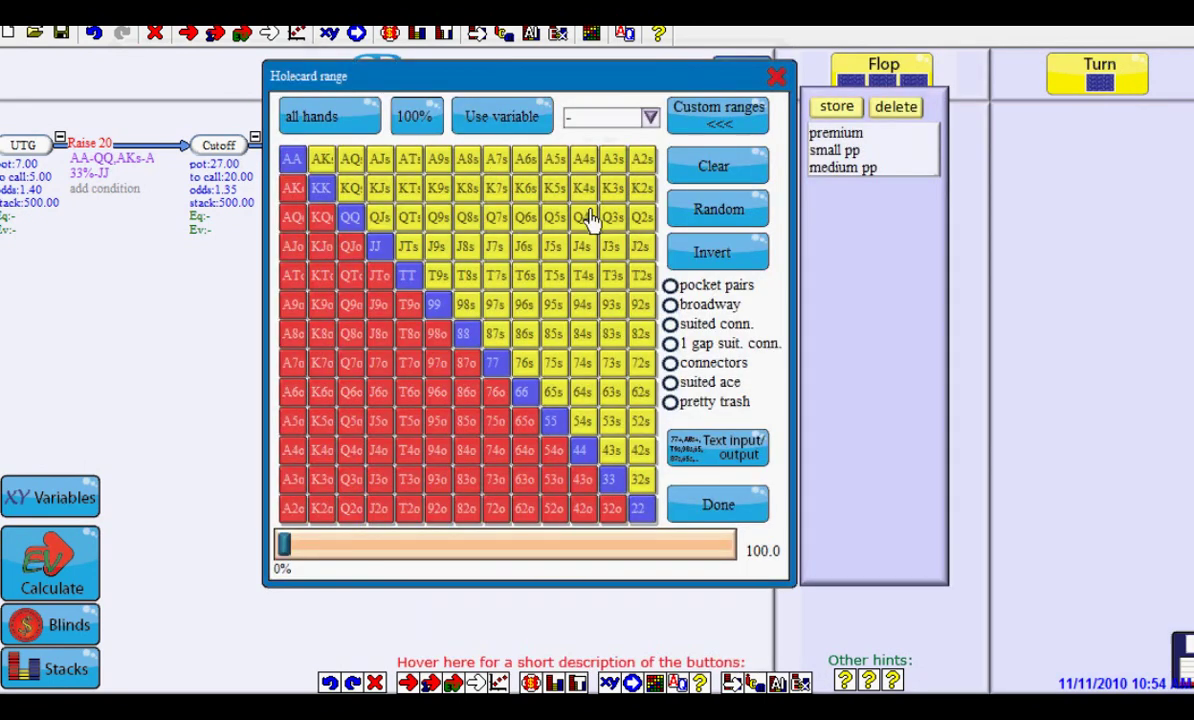
{"action": "left_click", "coordinate": [718, 166]}
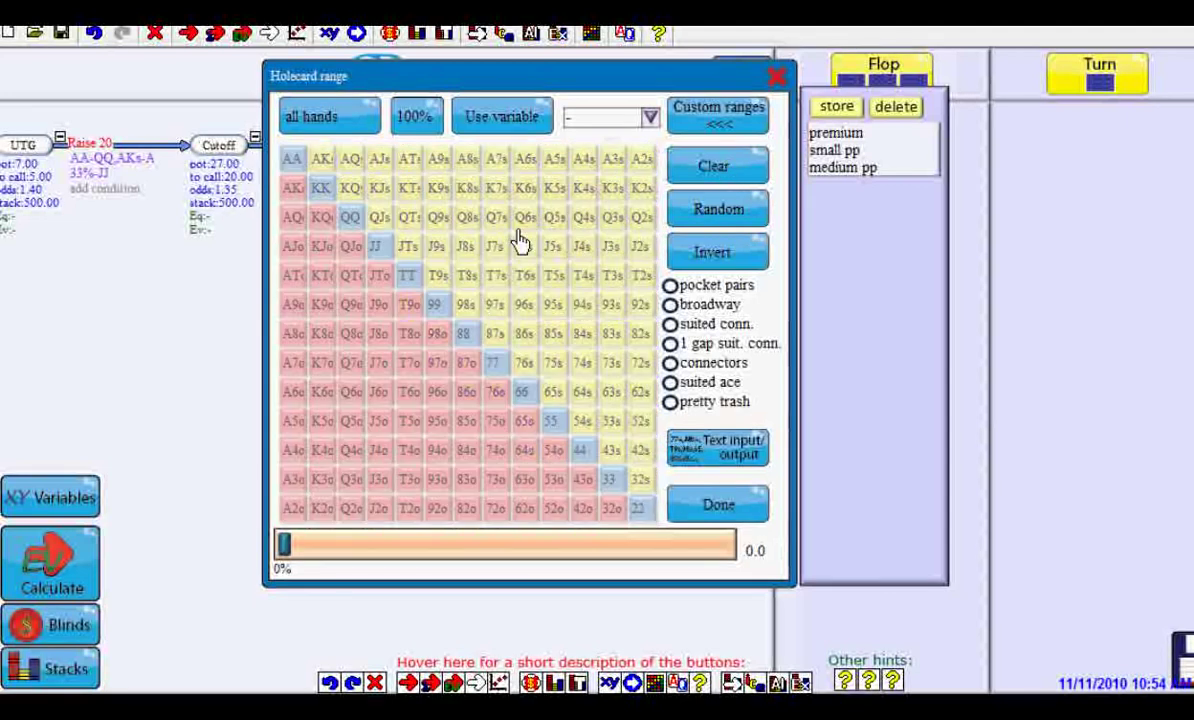
{"action": "left_click", "coordinate": [350, 218]}
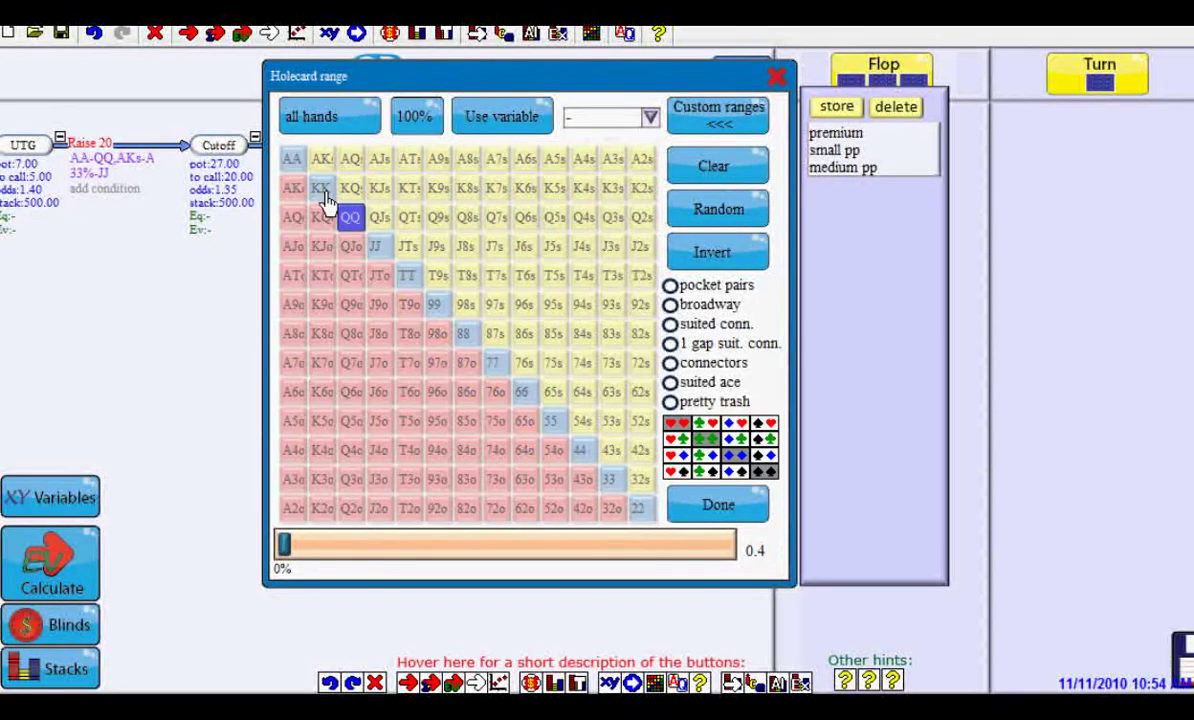
{"action": "left_click", "coordinate": [321, 188]}
{"action": "left_click", "coordinate": [293, 162]}
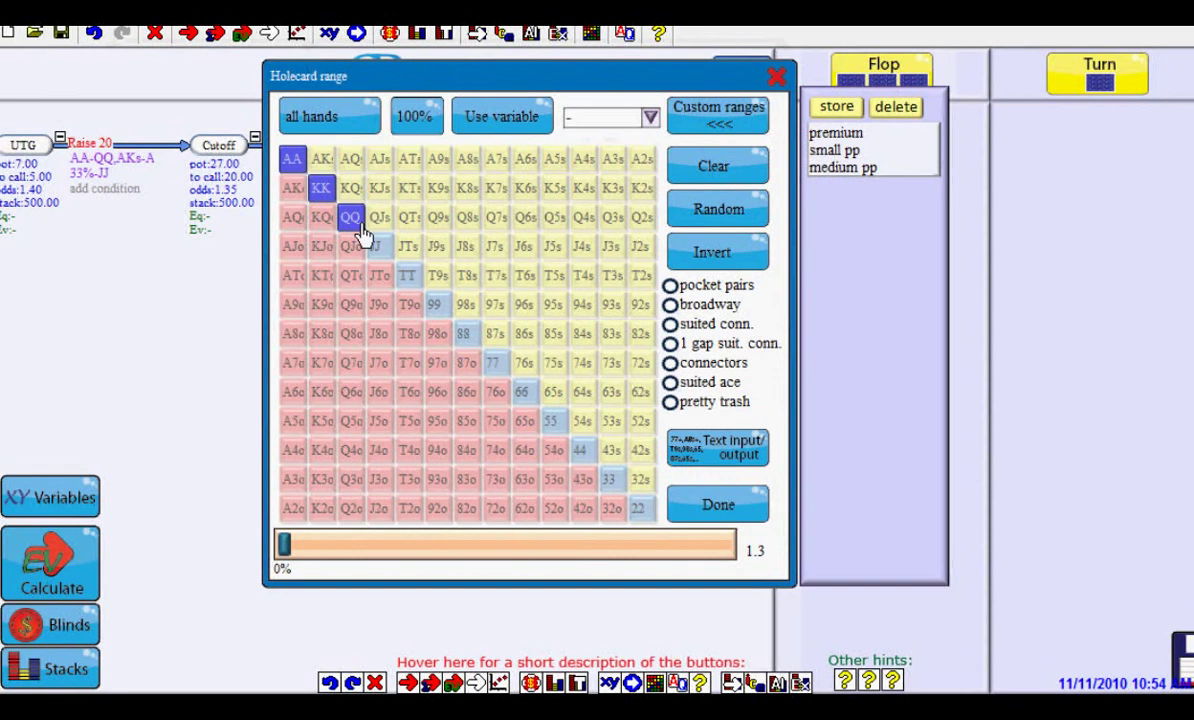
{"action": "left_click", "coordinate": [290, 192]}
{"action": "left_click", "coordinate": [320, 165]}
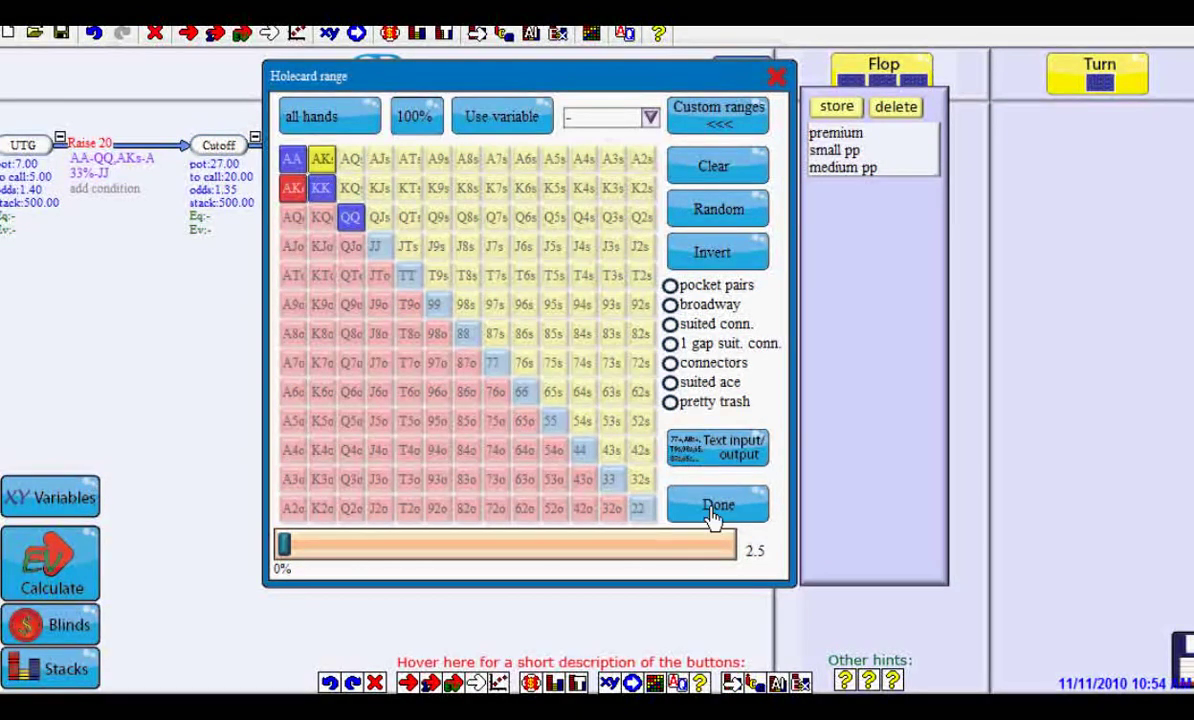
{"action": "left_click", "coordinate": [714, 505]}
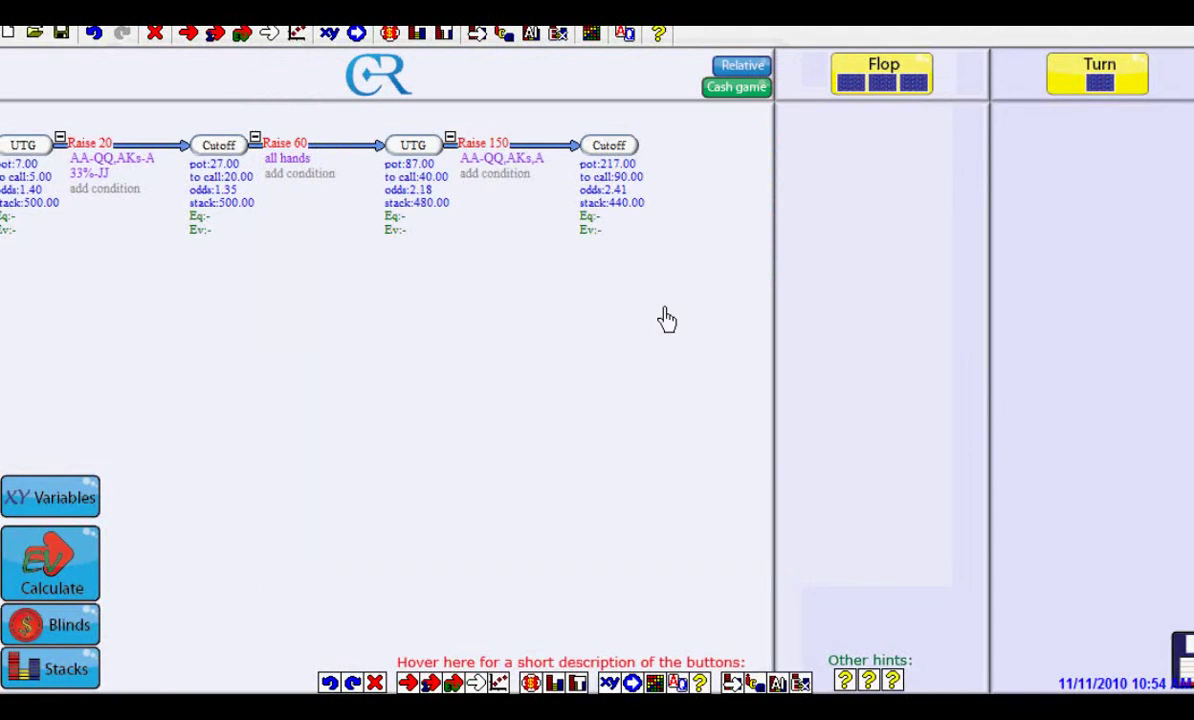
Add a Cutoff shove by entering 99999, creating the Raise 500 branch.
{"action": "left_click", "coordinate": [614, 187]}
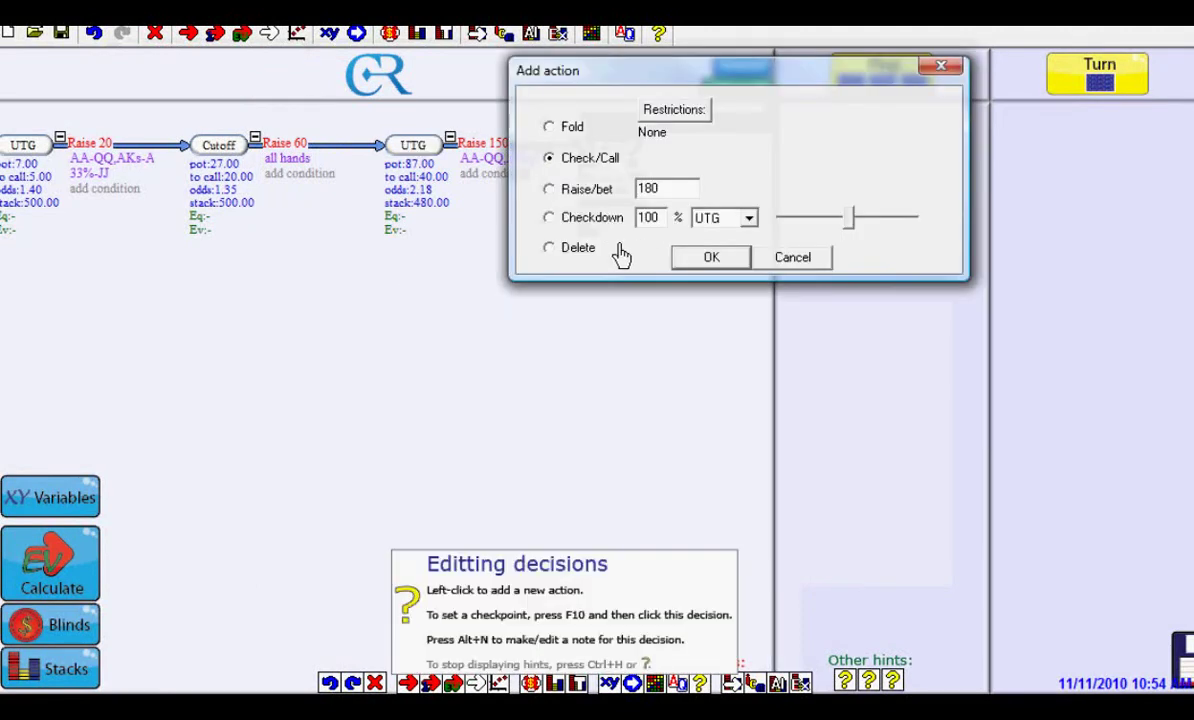
{"action": "left_click", "coordinate": [550, 190]}
{"action": "left_click", "coordinate": [661, 190]}
{"action": "key", "text": "BackSpace"}
{"action": "key", "text": "BackSpace"}
{"action": "key", "text": "BackSpace"}
{"action": "type", "text": "99999"}
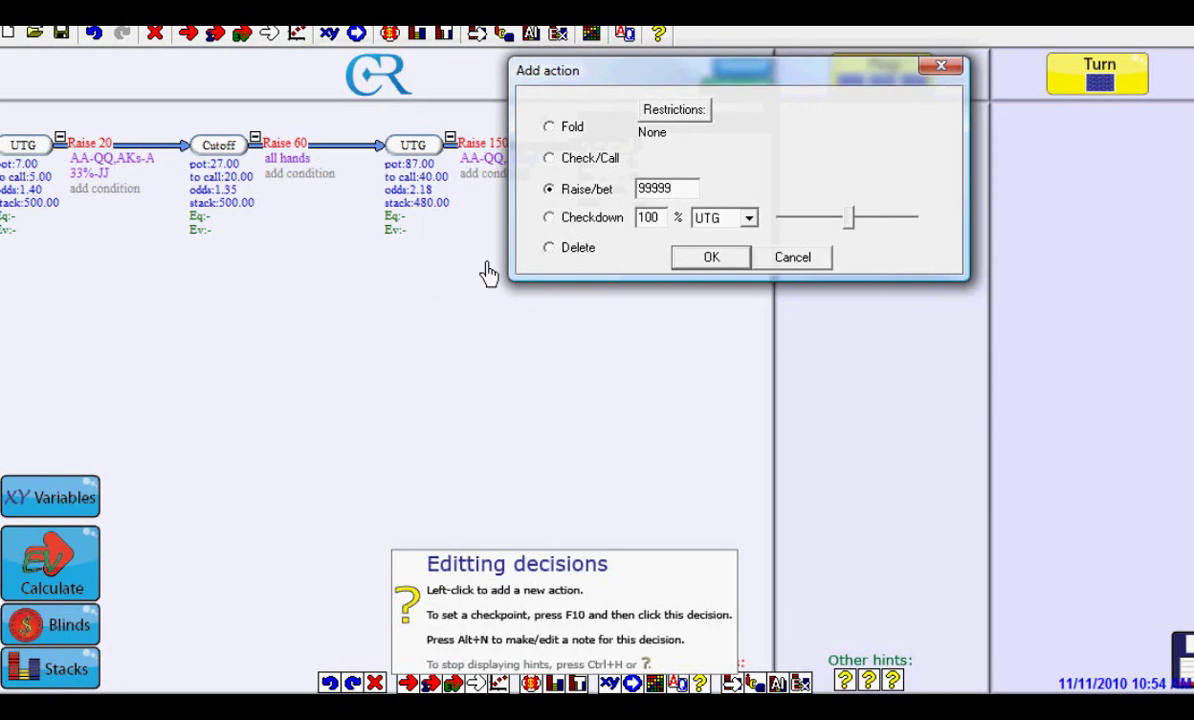
{"action": "left_click", "coordinate": [682, 264]}
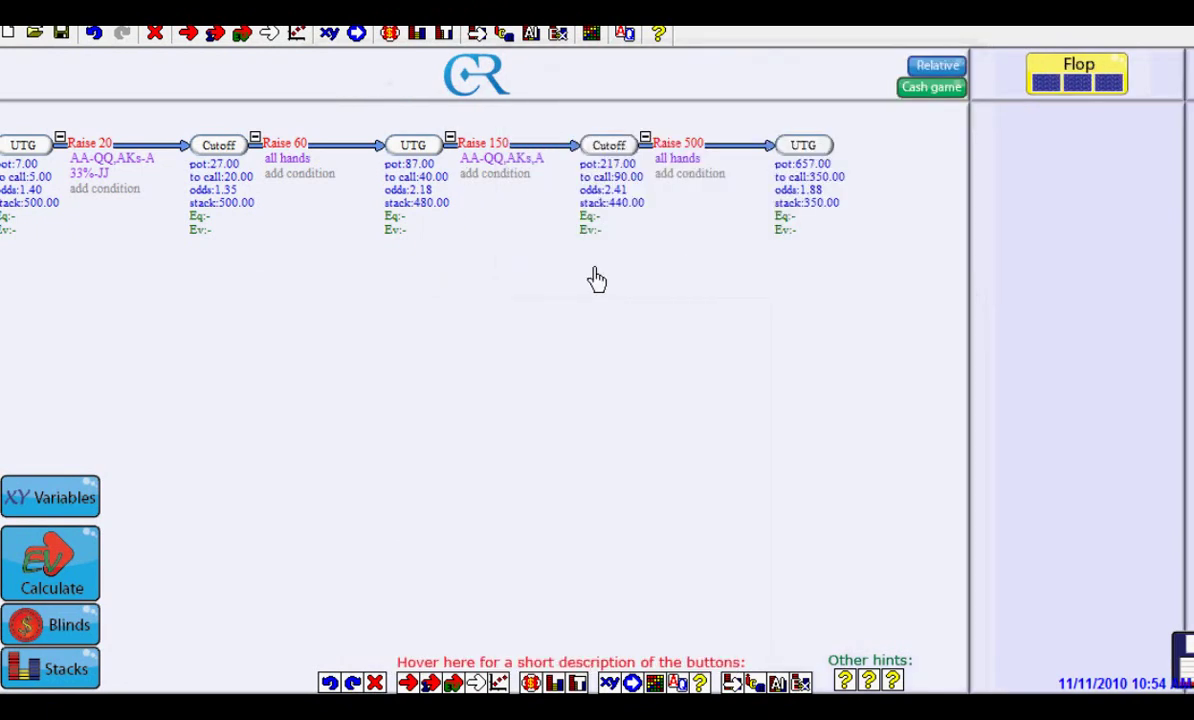
Limit the Raise 500 range to QQ, KK, AA, AKo and AKs.
{"action": "left_click", "coordinate": [678, 176]}
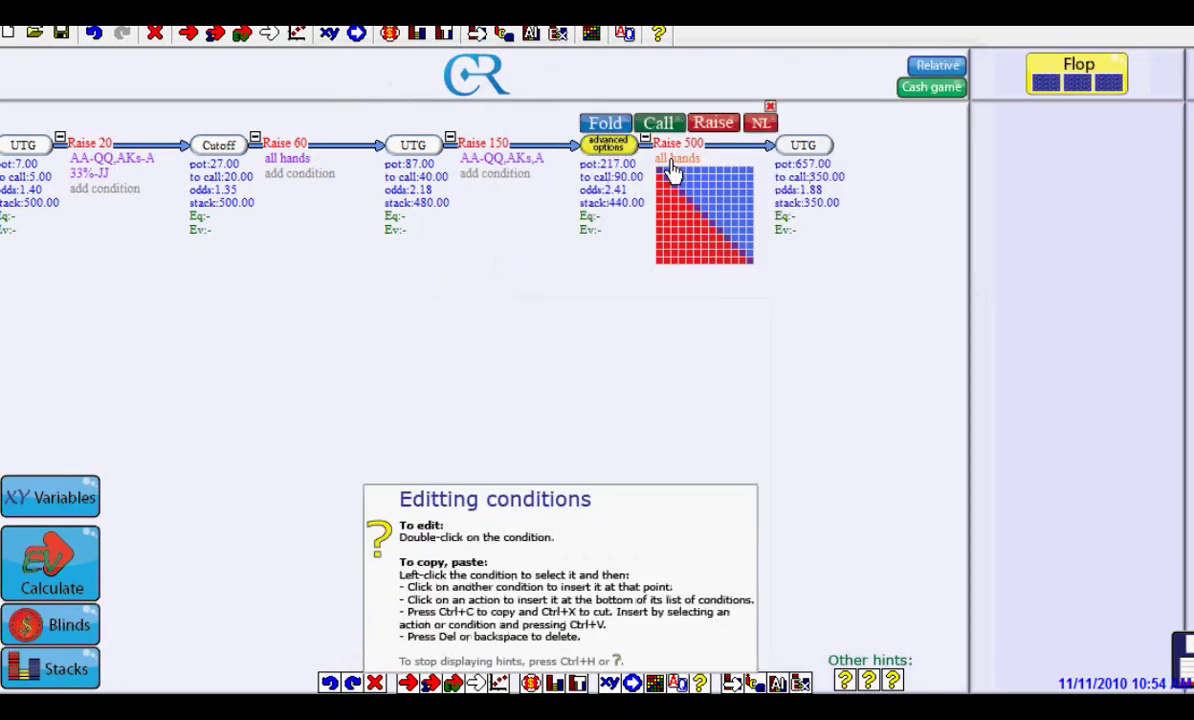
{"action": "double_click", "coordinate": [673, 170]}
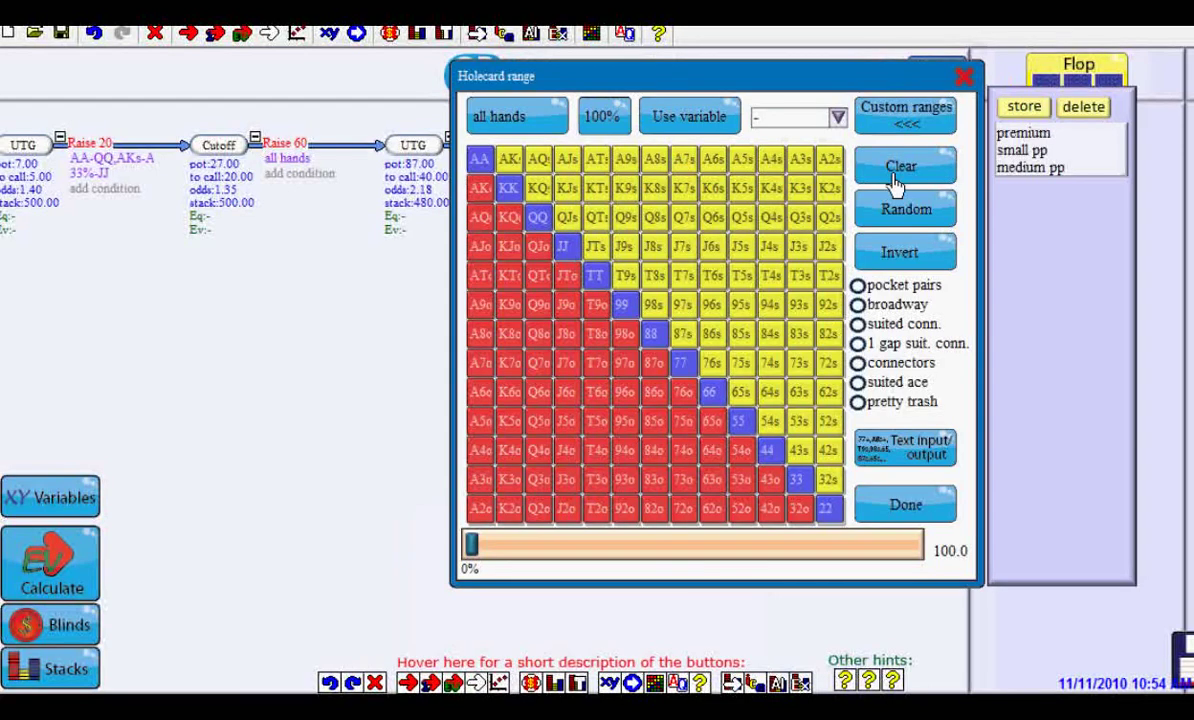
{"action": "left_click", "coordinate": [538, 217]}
{"action": "left_click", "coordinate": [508, 188]}
{"action": "left_click", "coordinate": [479, 160]}
{"action": "left_click", "coordinate": [480, 190]}
{"action": "left_click", "coordinate": [508, 160]}
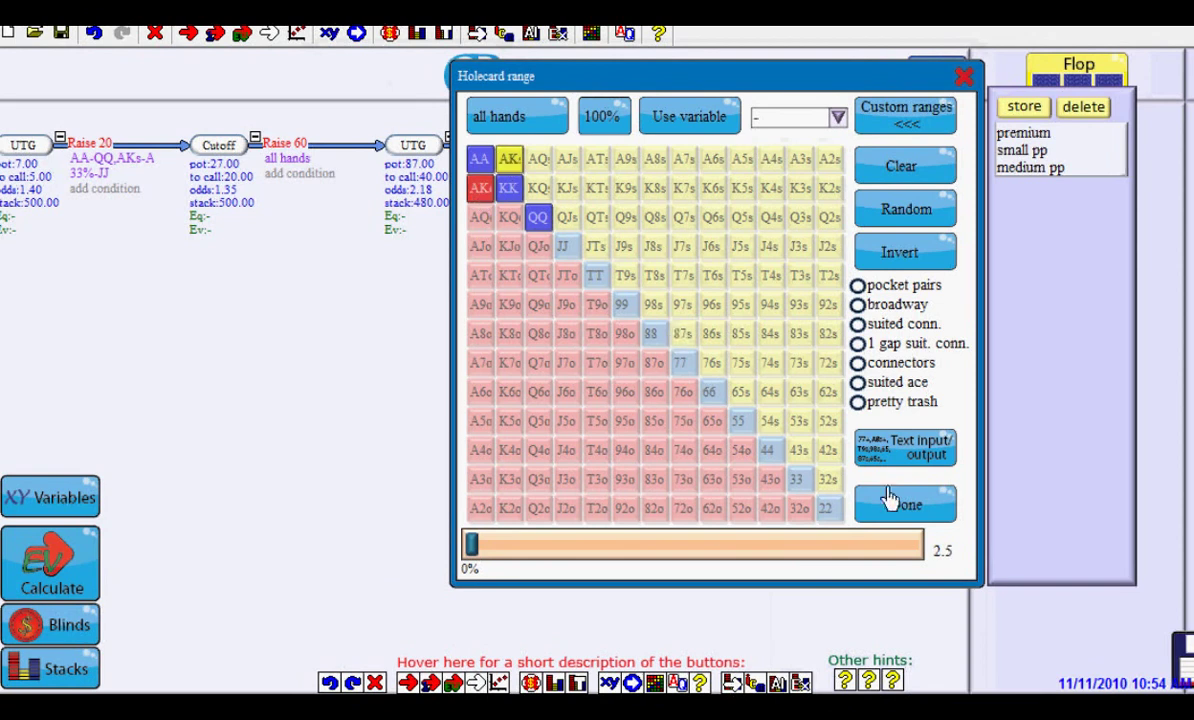
{"action": "left_click", "coordinate": [898, 506]}
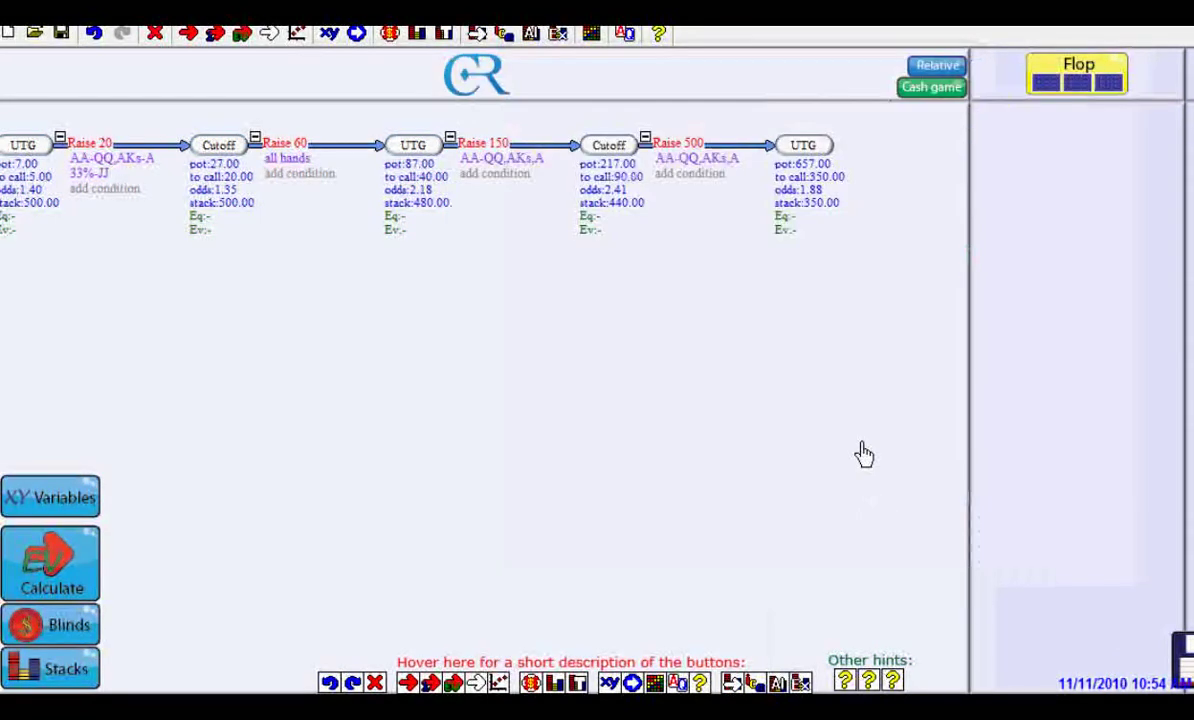
Add UTG's Call of the shove, limited to AA, KK, QQ, AKo and AKs.
{"action": "left_click", "coordinate": [803, 147]}
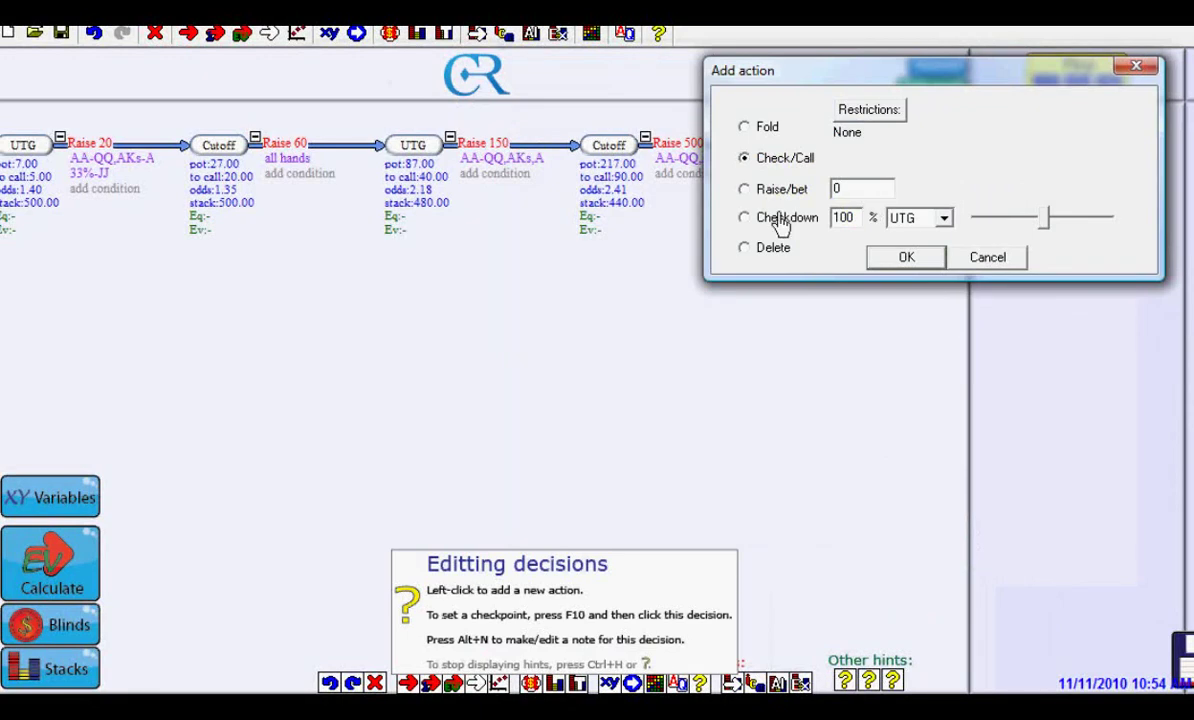
{"action": "left_click", "coordinate": [884, 265]}
{"action": "mouse_move", "coordinate": [873, 172]}
{"action": "double_click", "coordinate": [873, 172]}
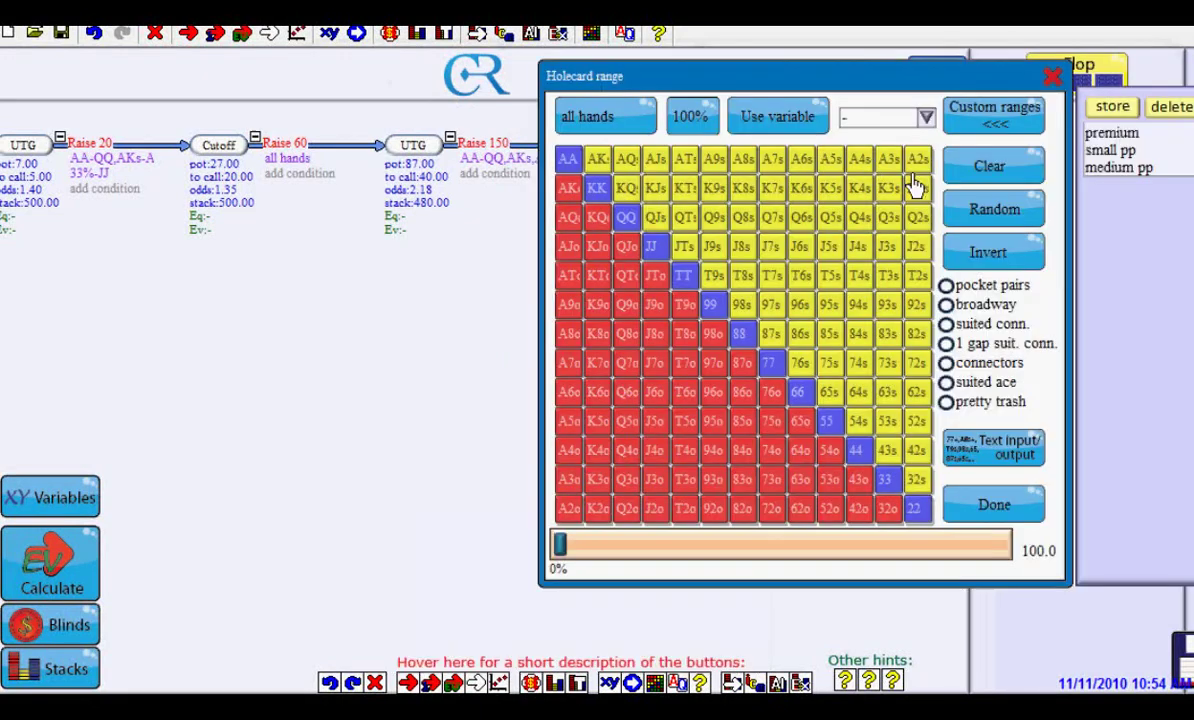
{"action": "left_click", "coordinate": [991, 176]}
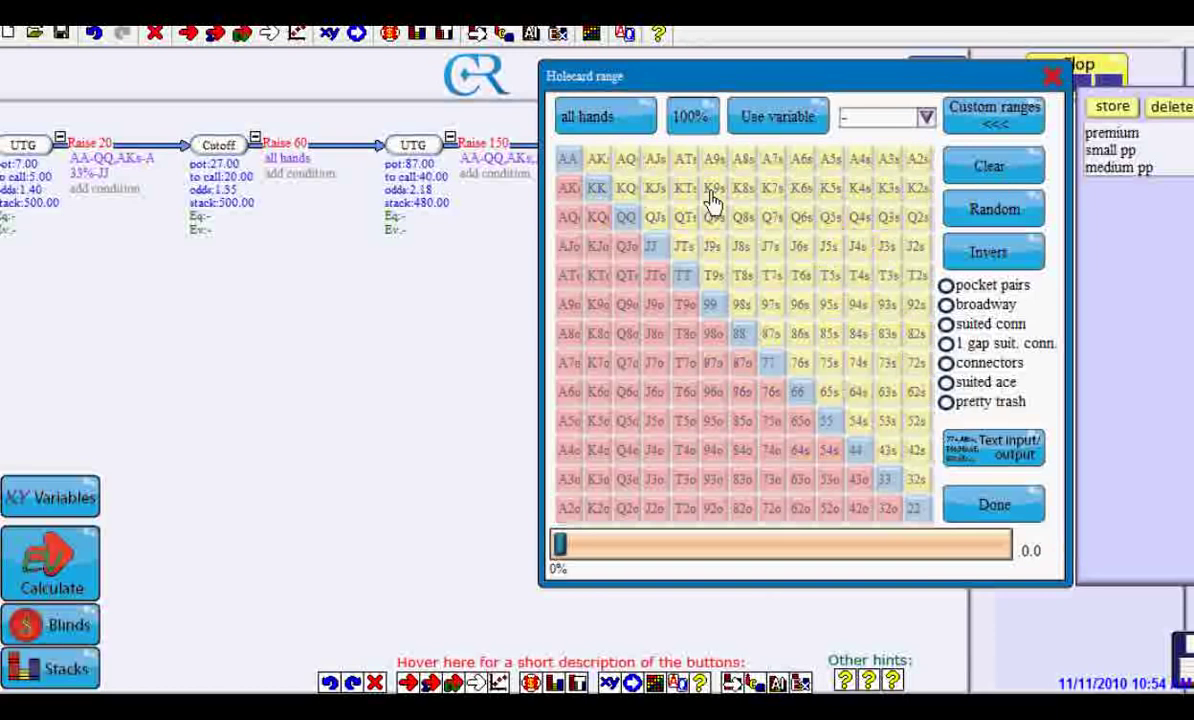
{"action": "left_click", "coordinate": [568, 159]}
{"action": "left_click", "coordinate": [597, 188]}
{"action": "left_click", "coordinate": [626, 217]}
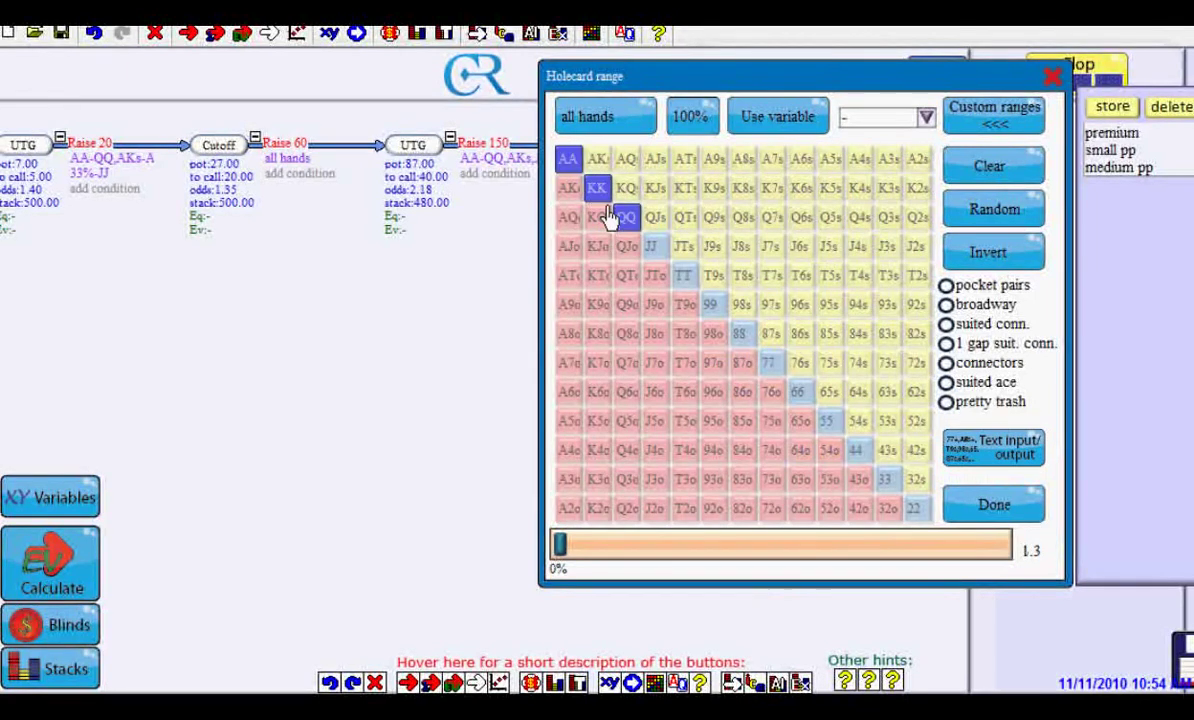
{"action": "left_click", "coordinate": [567, 190]}
{"action": "left_click", "coordinate": [597, 163]}
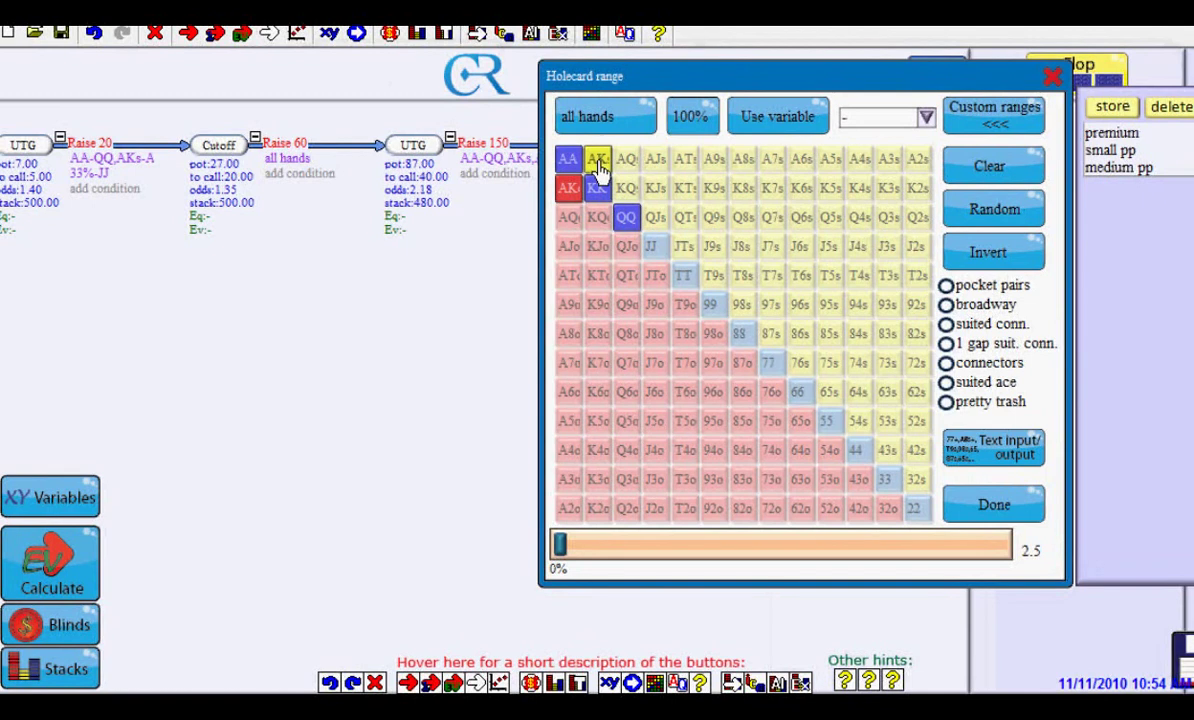
{"action": "left_click", "coordinate": [990, 507]}
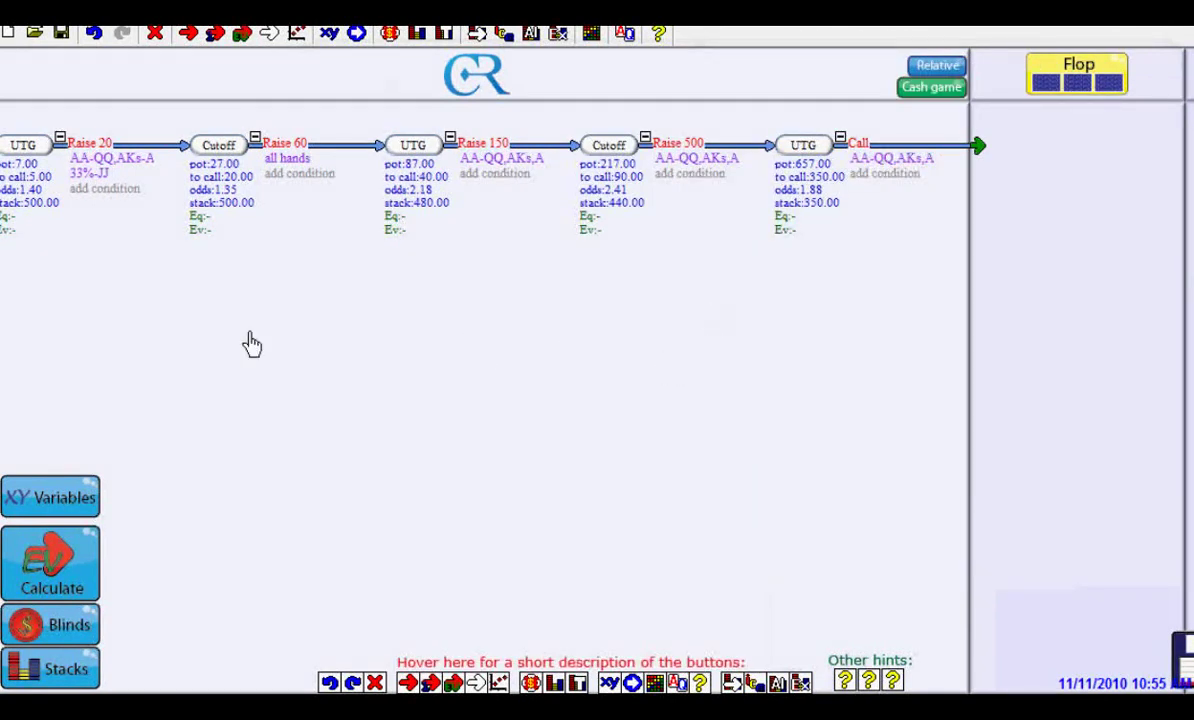
Add a Fold branch at UTG's first decision and a Call branch for the Cutoff.
{"action": "left_click", "coordinate": [24, 162]}
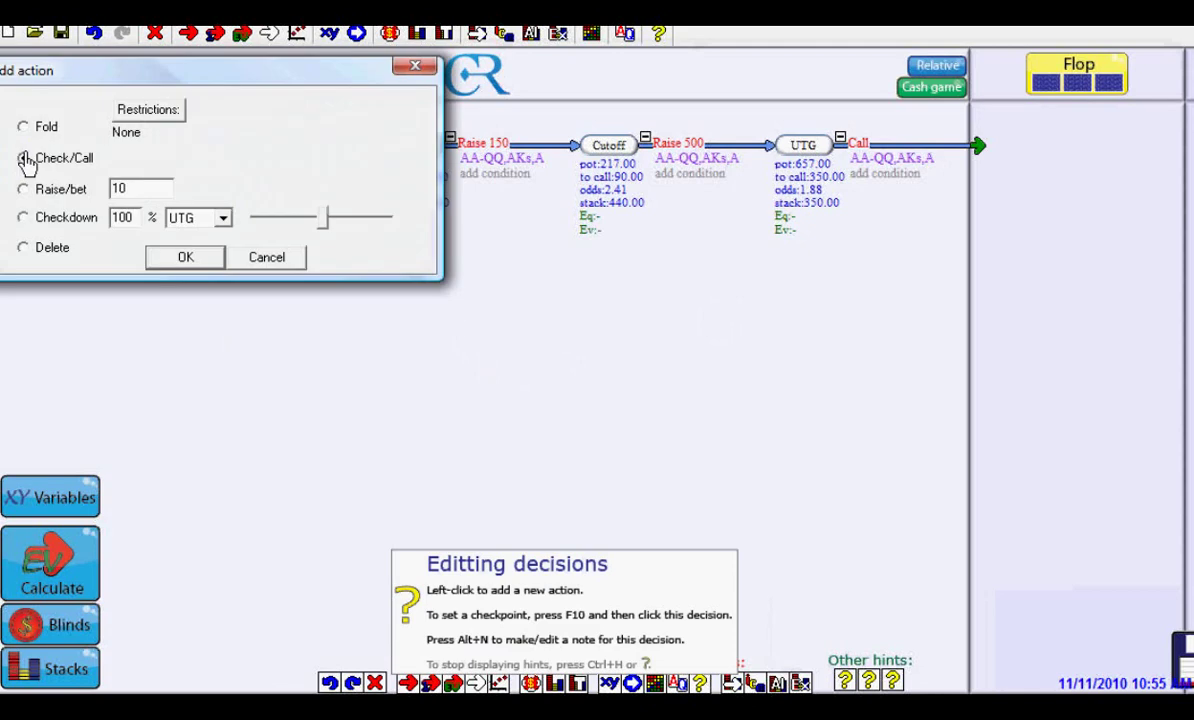
{"action": "left_click", "coordinate": [23, 127]}
{"action": "left_click", "coordinate": [172, 260]}
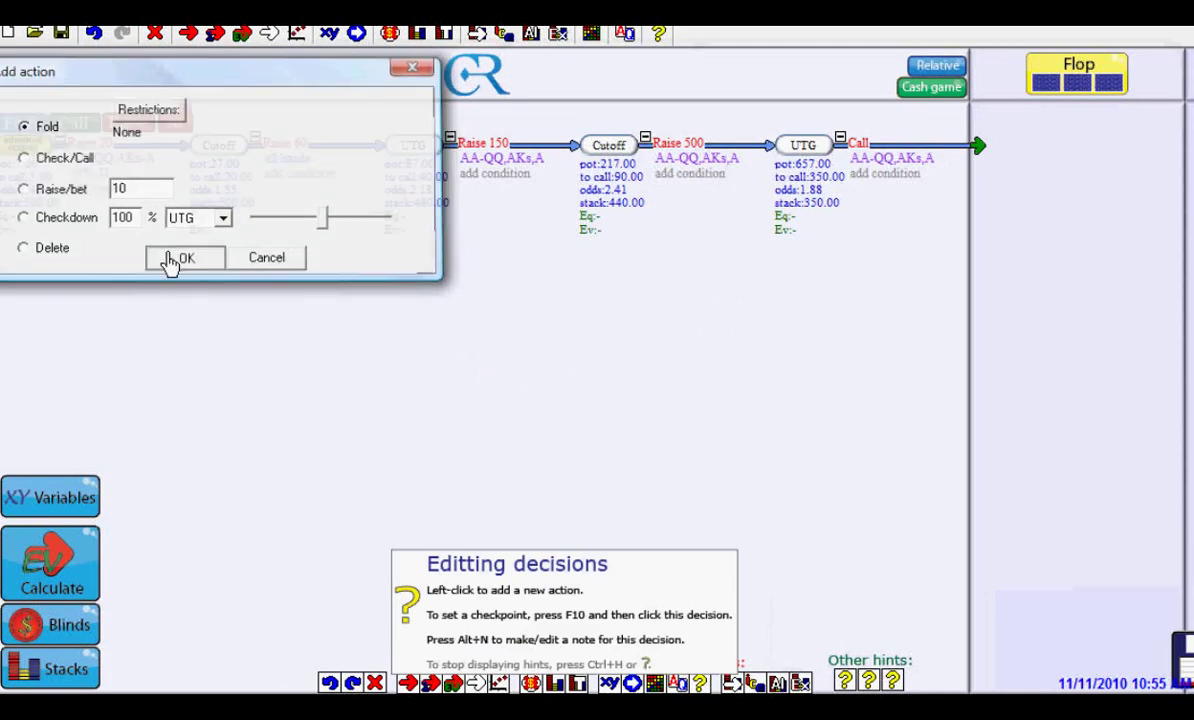
{"action": "left_click", "coordinate": [215, 163]}
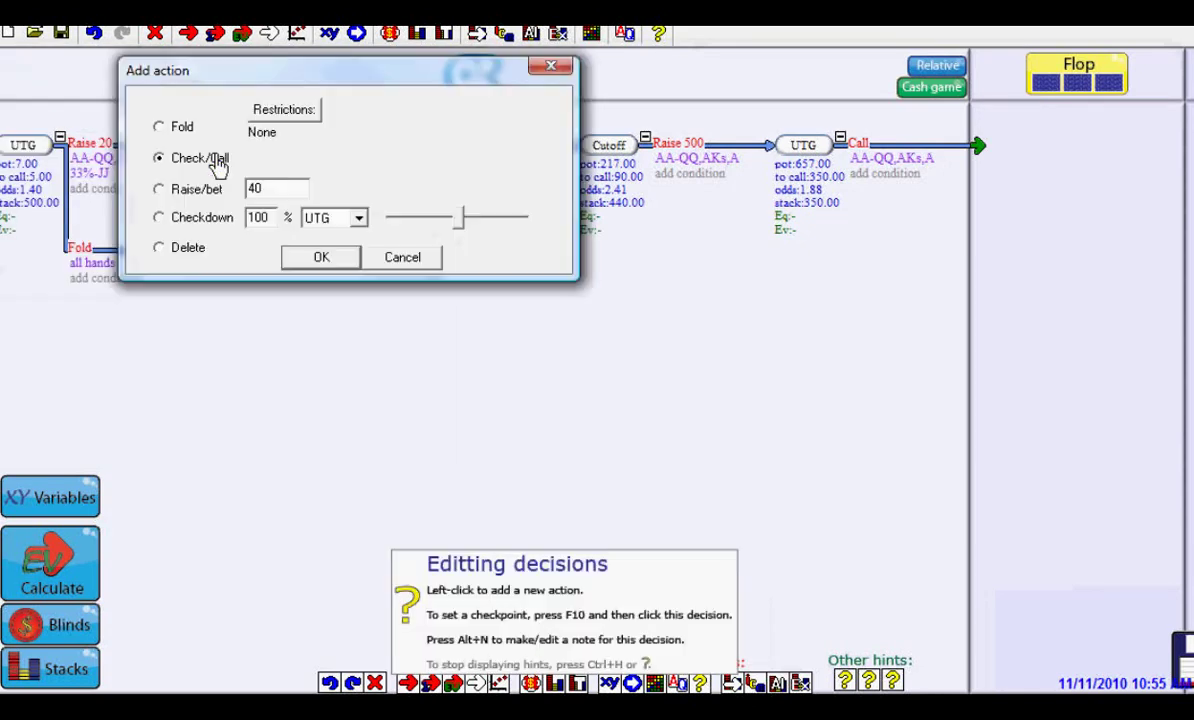
{"action": "left_click", "coordinate": [320, 259]}
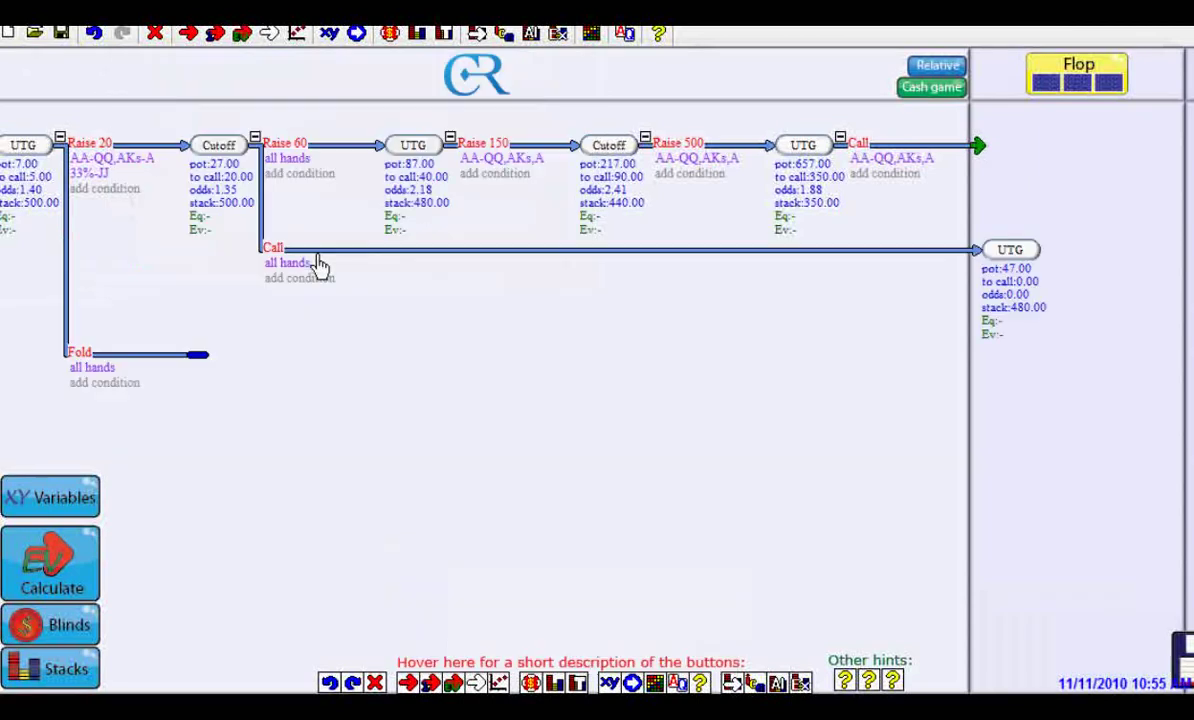
Add Fold branches beside Raise 150, Raise 500 and UTG's final call.
{"action": "mouse_move", "coordinate": [418, 187]}
{"action": "left_click", "coordinate": [427, 157]}
{"action": "left_click", "coordinate": [354, 126]}
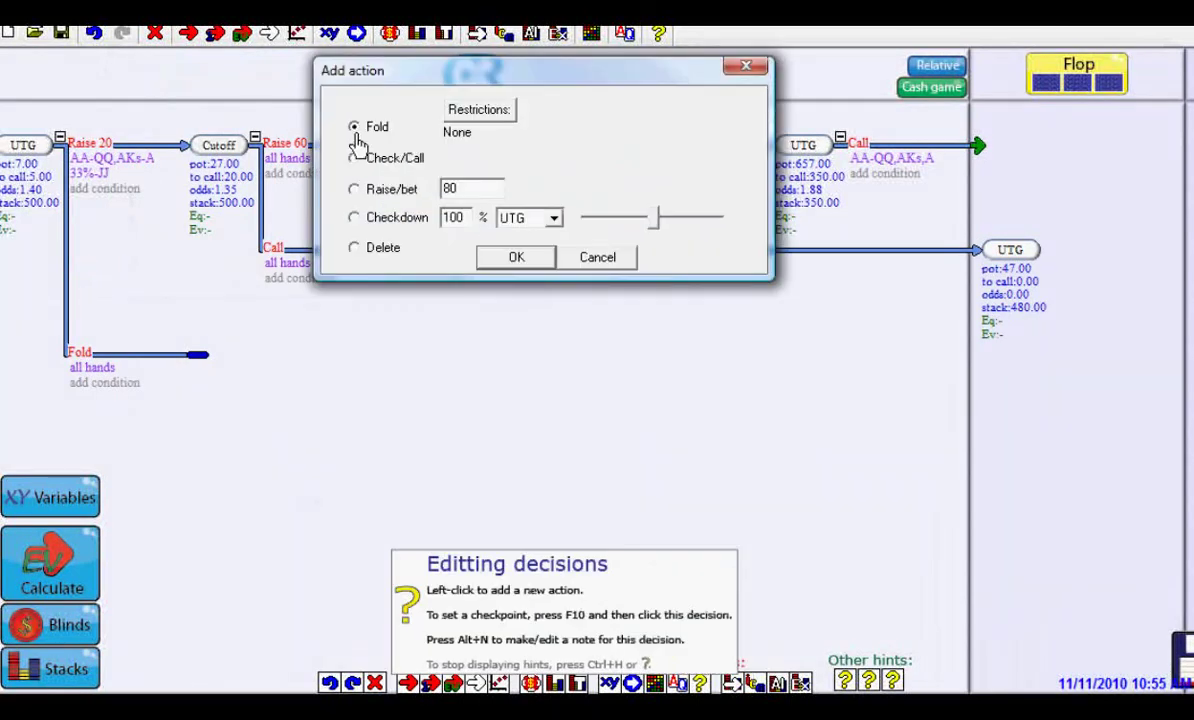
{"action": "left_click", "coordinate": [510, 258]}
{"action": "mouse_move", "coordinate": [618, 195]}
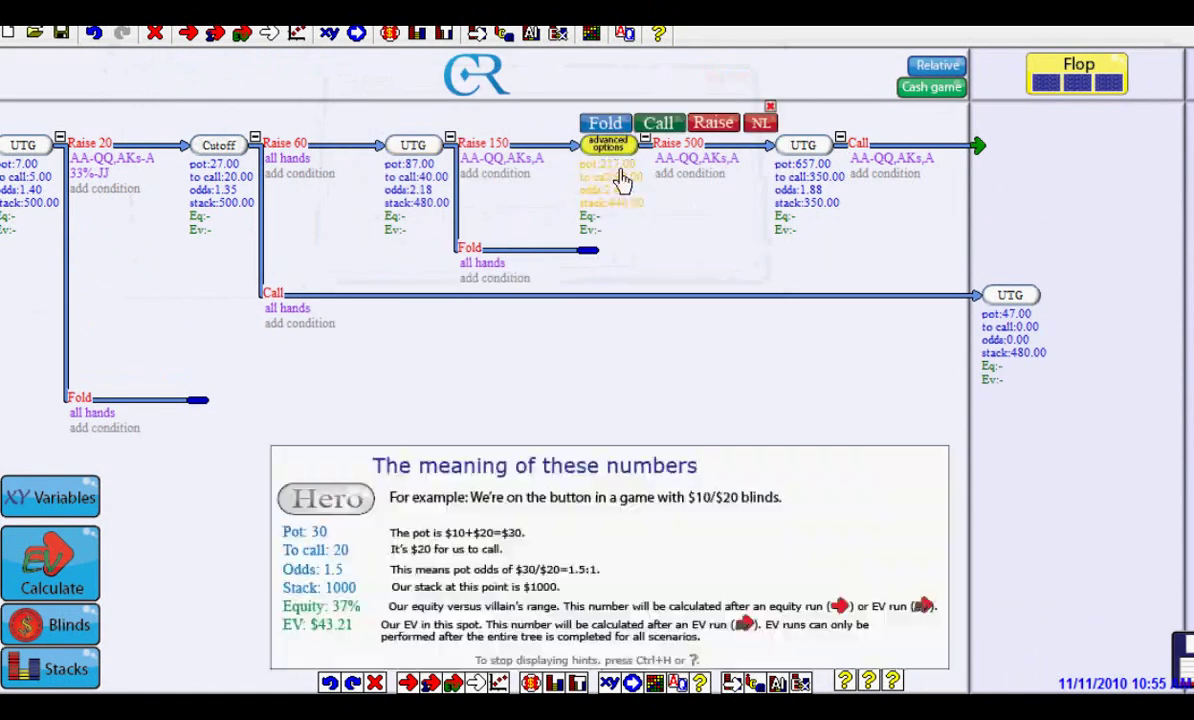
{"action": "left_click", "coordinate": [609, 150]}
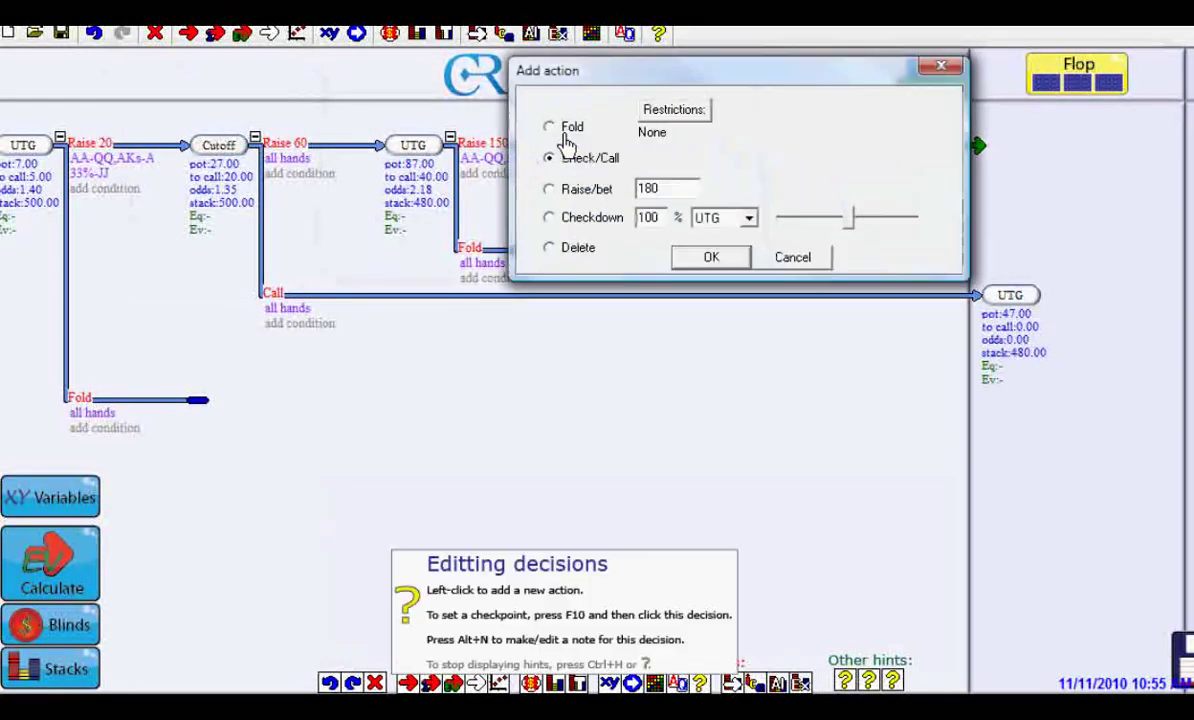
{"action": "left_click", "coordinate": [558, 132]}
{"action": "left_click", "coordinate": [700, 258]}
{"action": "mouse_move", "coordinate": [795, 178]}
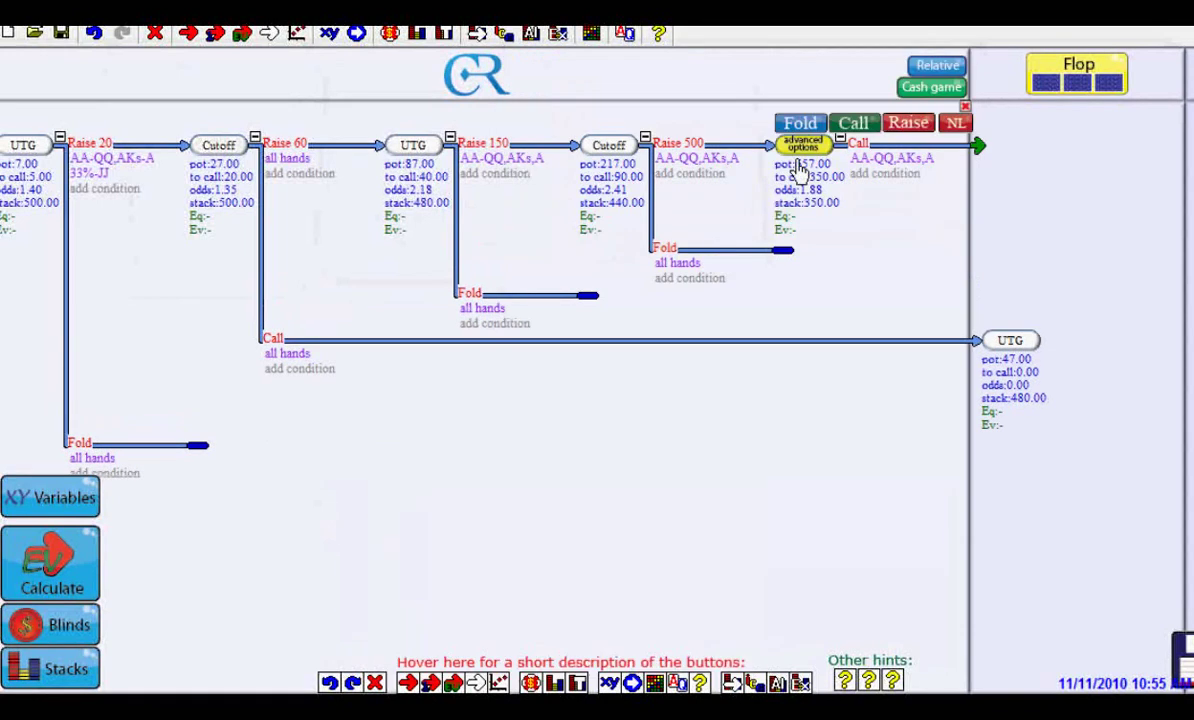
{"action": "left_click", "coordinate": [803, 150]}
{"action": "left_click", "coordinate": [744, 127]}
{"action": "left_click", "coordinate": [873, 263]}
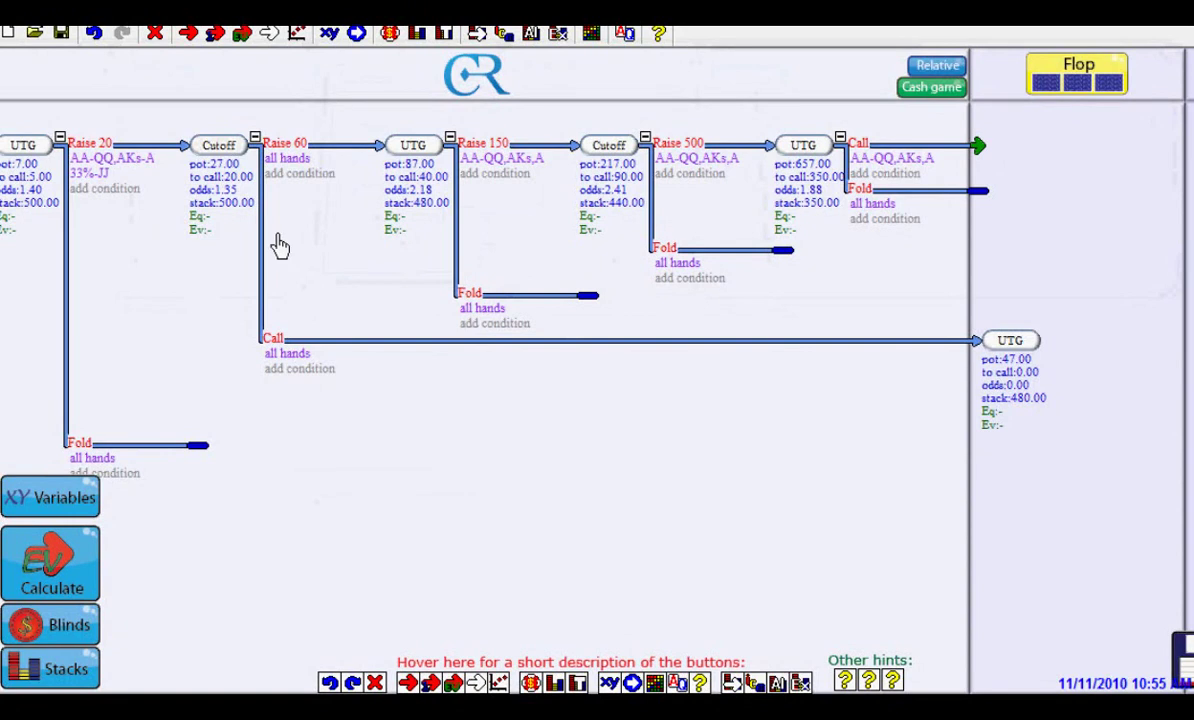
{"action": "mouse_move", "coordinate": [488, 213]}
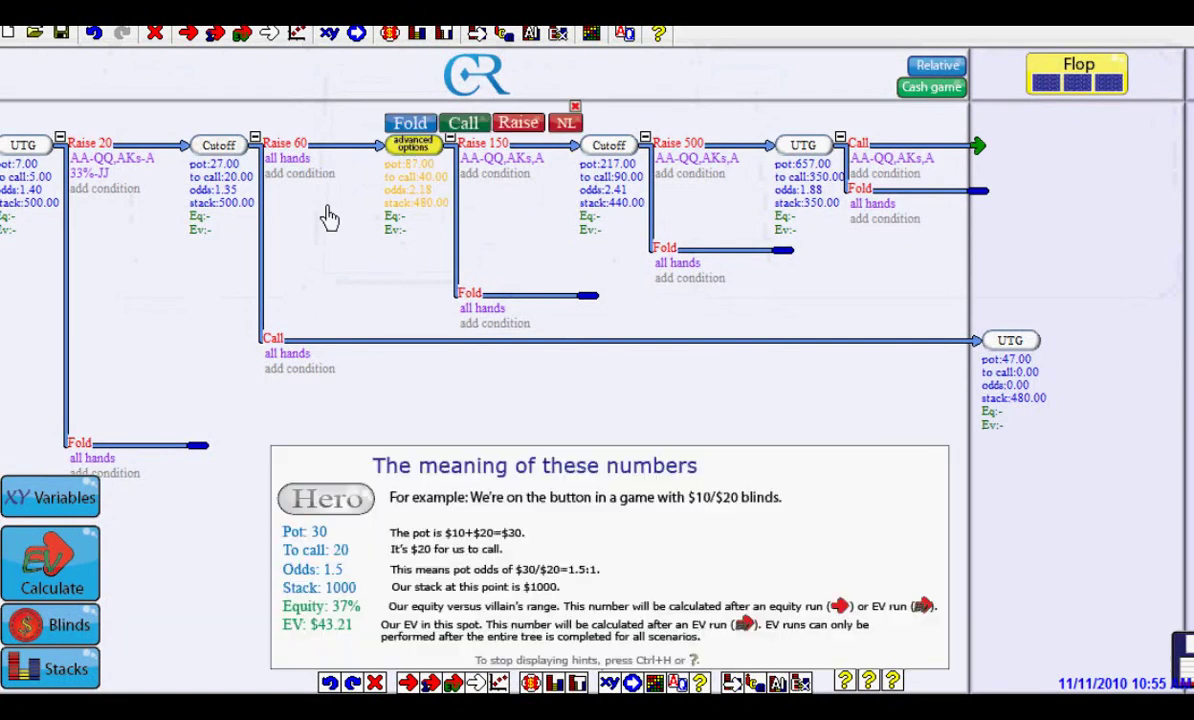
{"action": "mouse_move", "coordinate": [316, 215]}
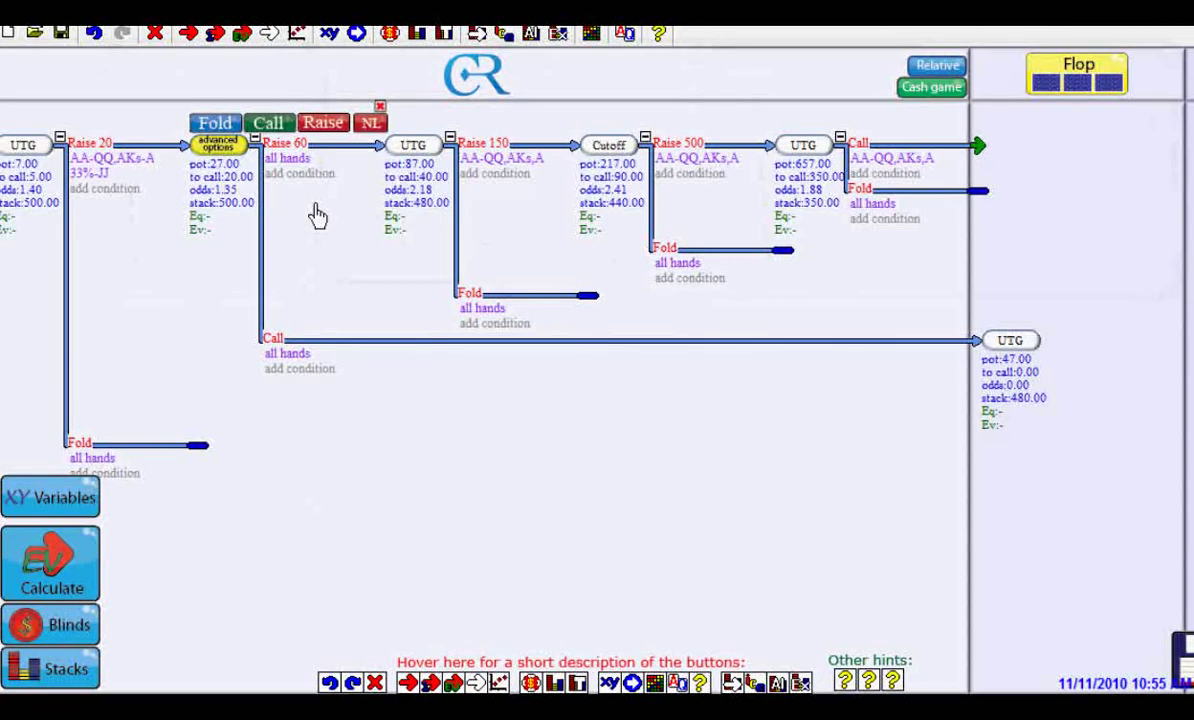